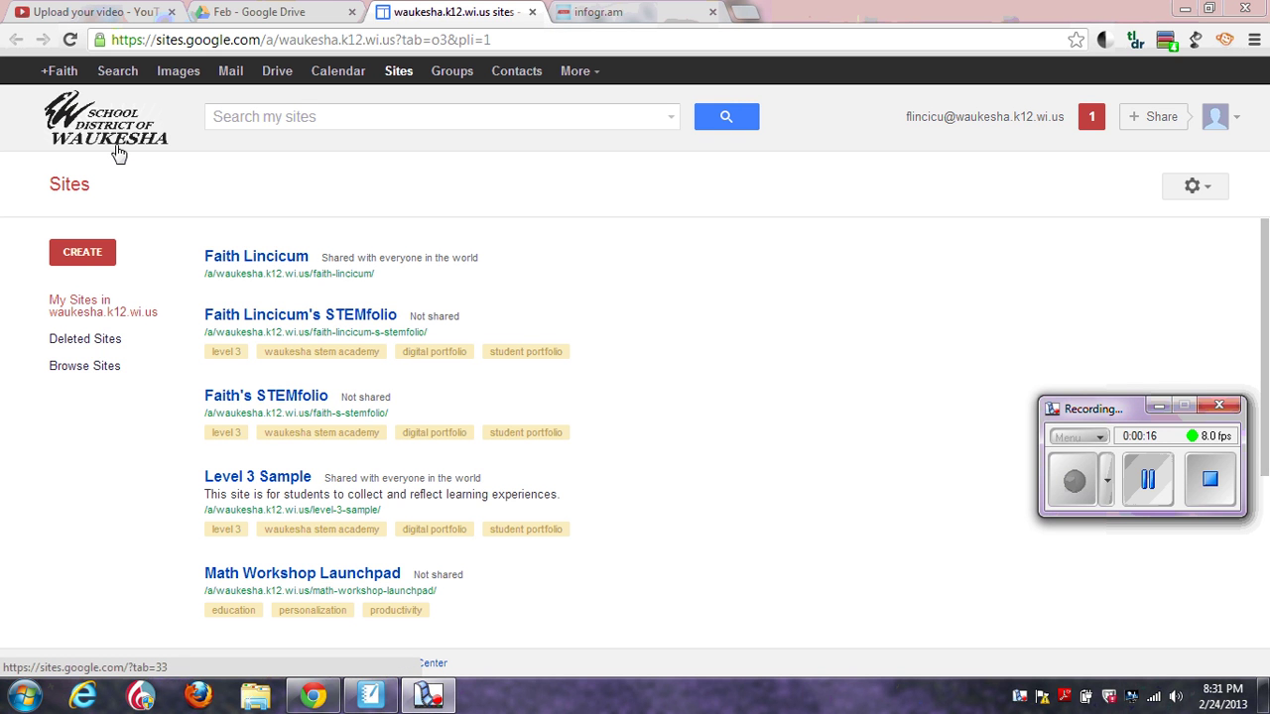
- Reload the Google Sites list and open the second site, the STEMfolio titled with the owner's full name
left_click(399, 75)
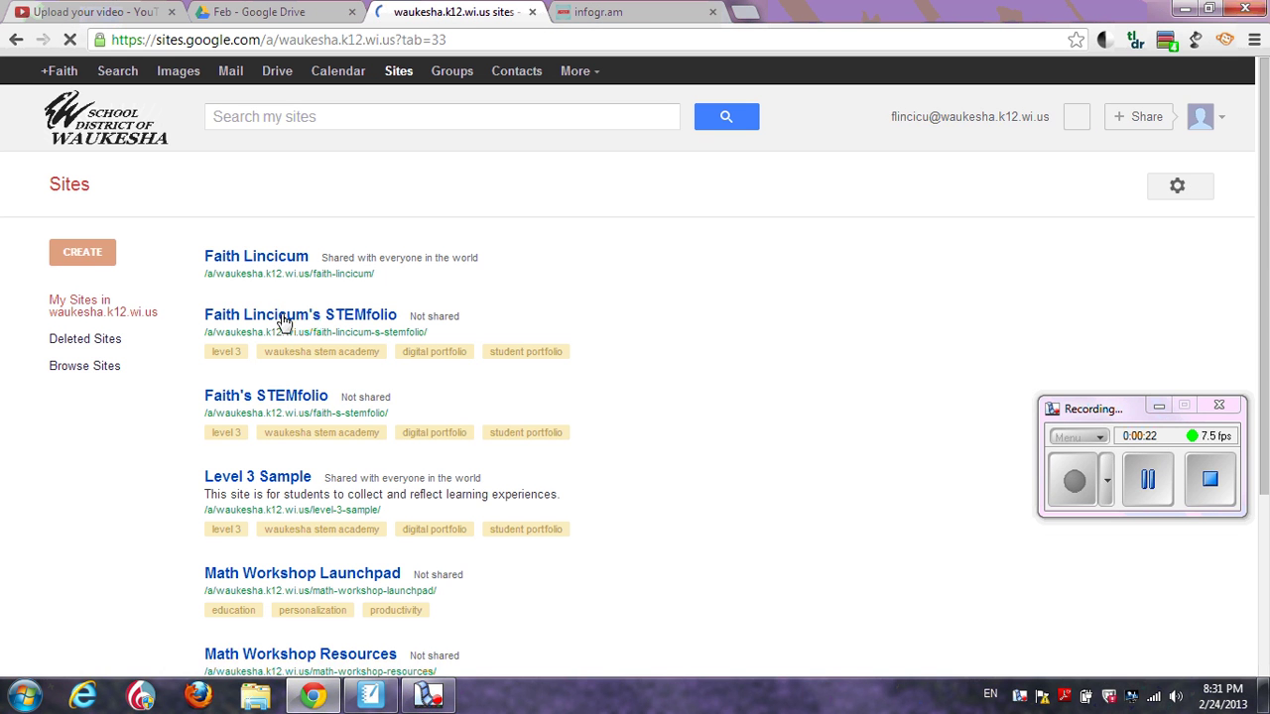
left_click(283, 320)
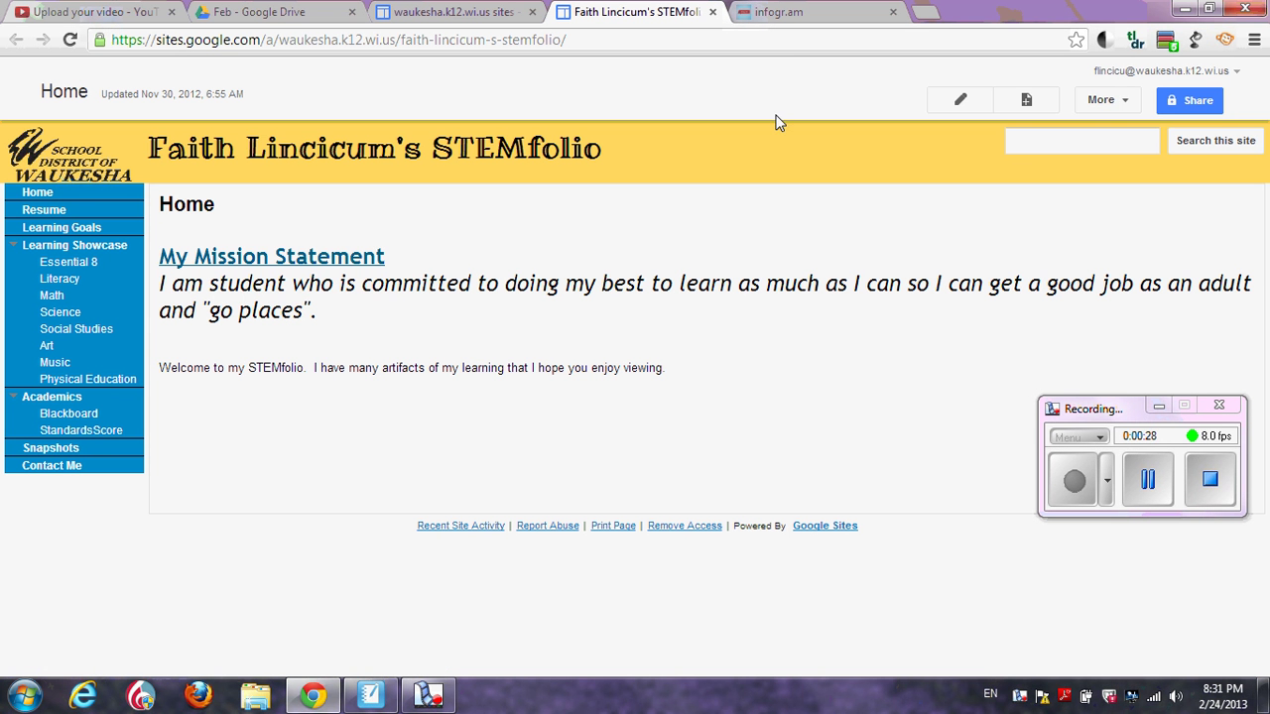
- Switch to infogr.am and publish the "Which Gym is Best?" infographic under the address Which-Gym-is-Best
left_click(794, 11)
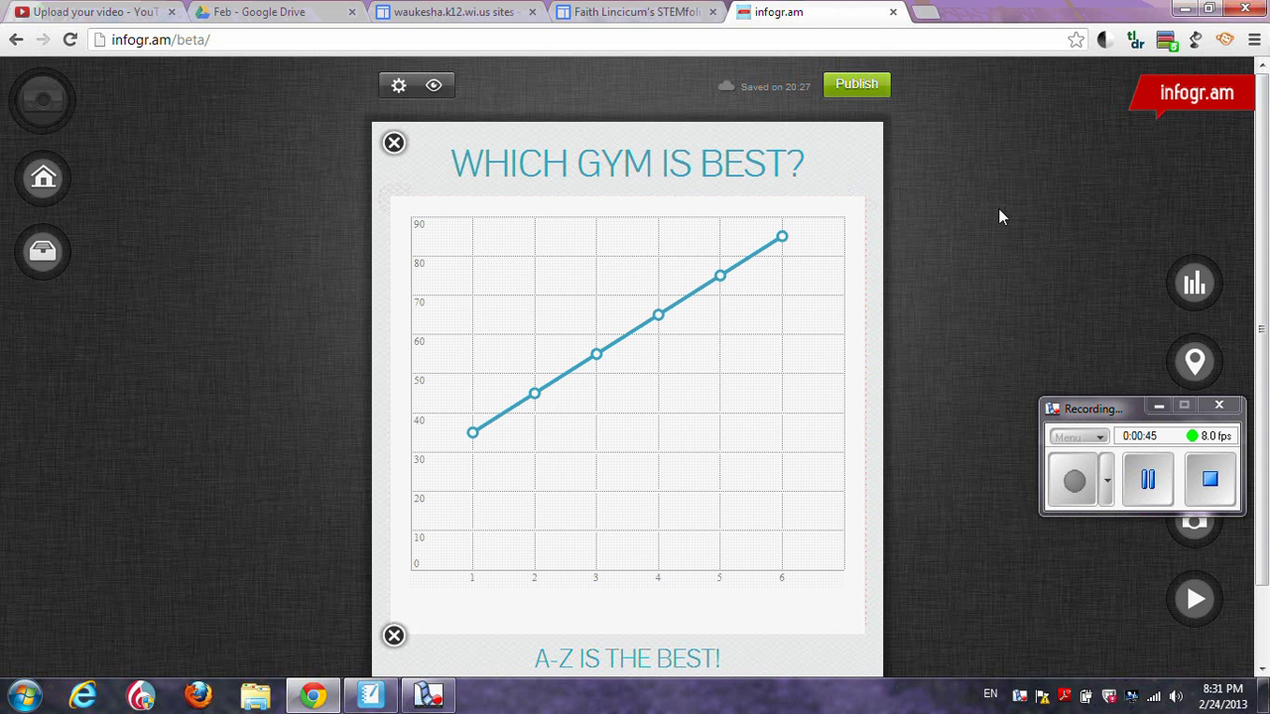
left_click_drag(1089, 411, 990, 487)
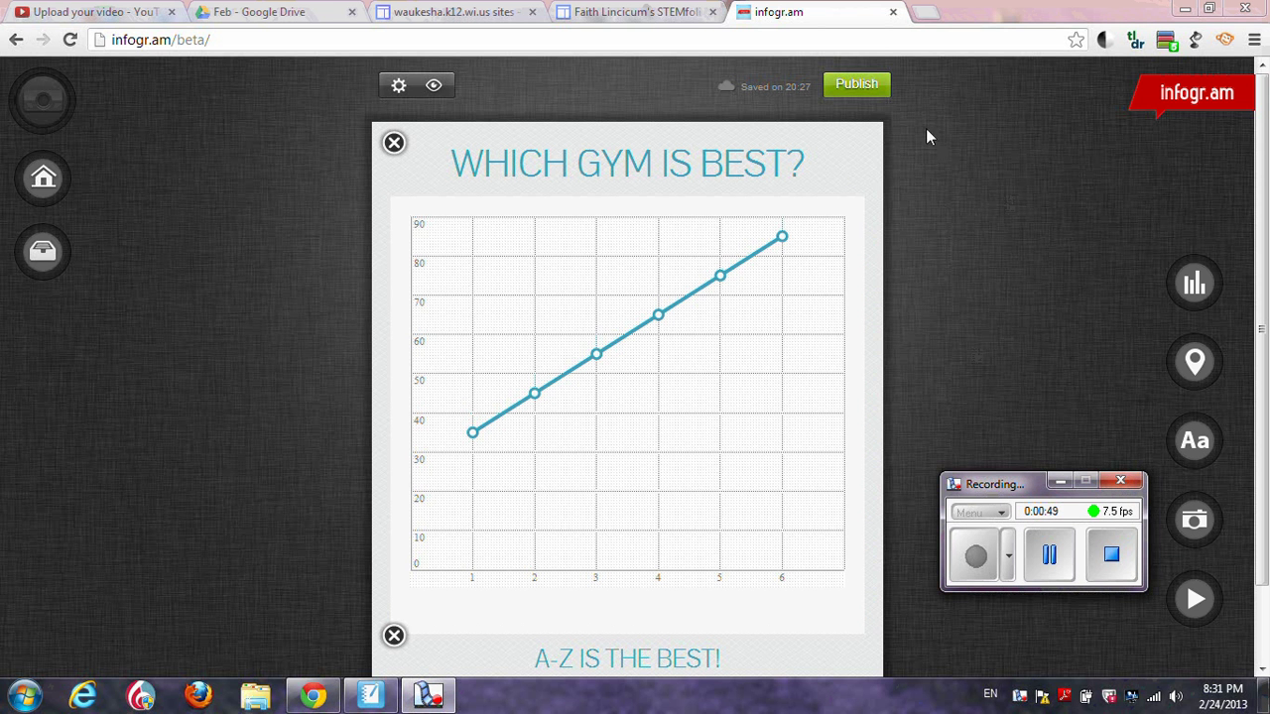
left_click(860, 87)
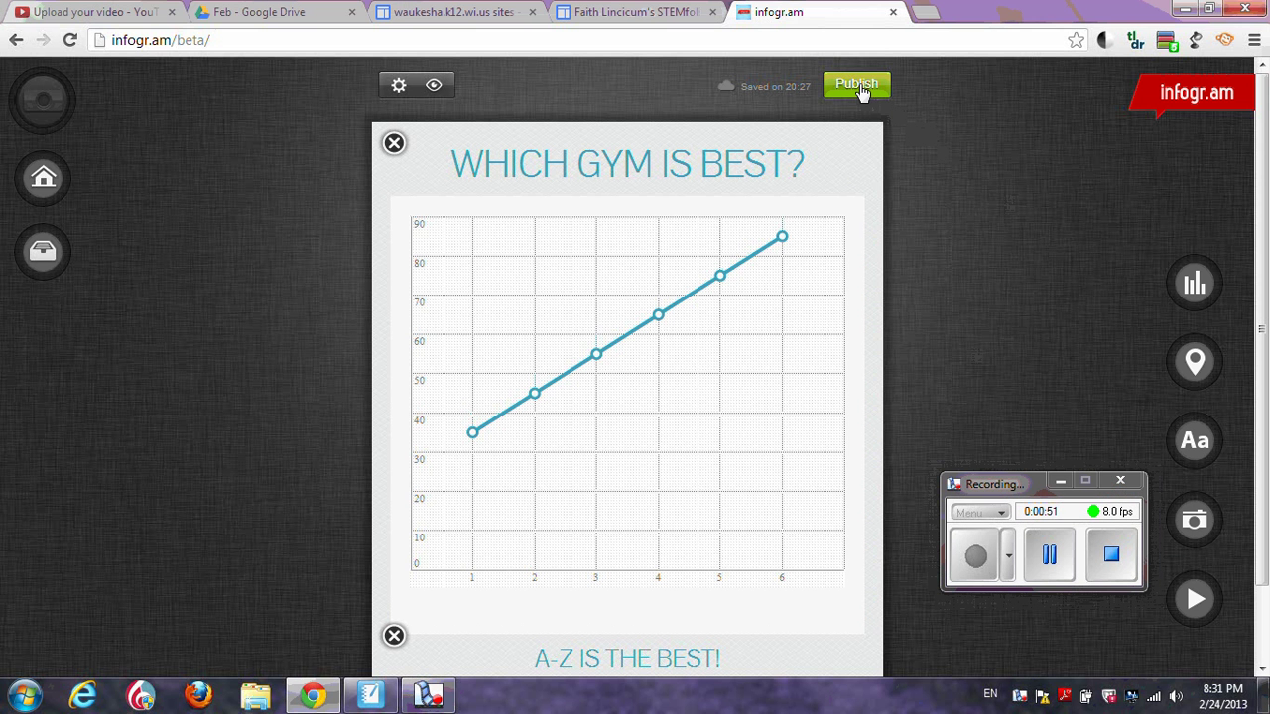
left_click(860, 87)
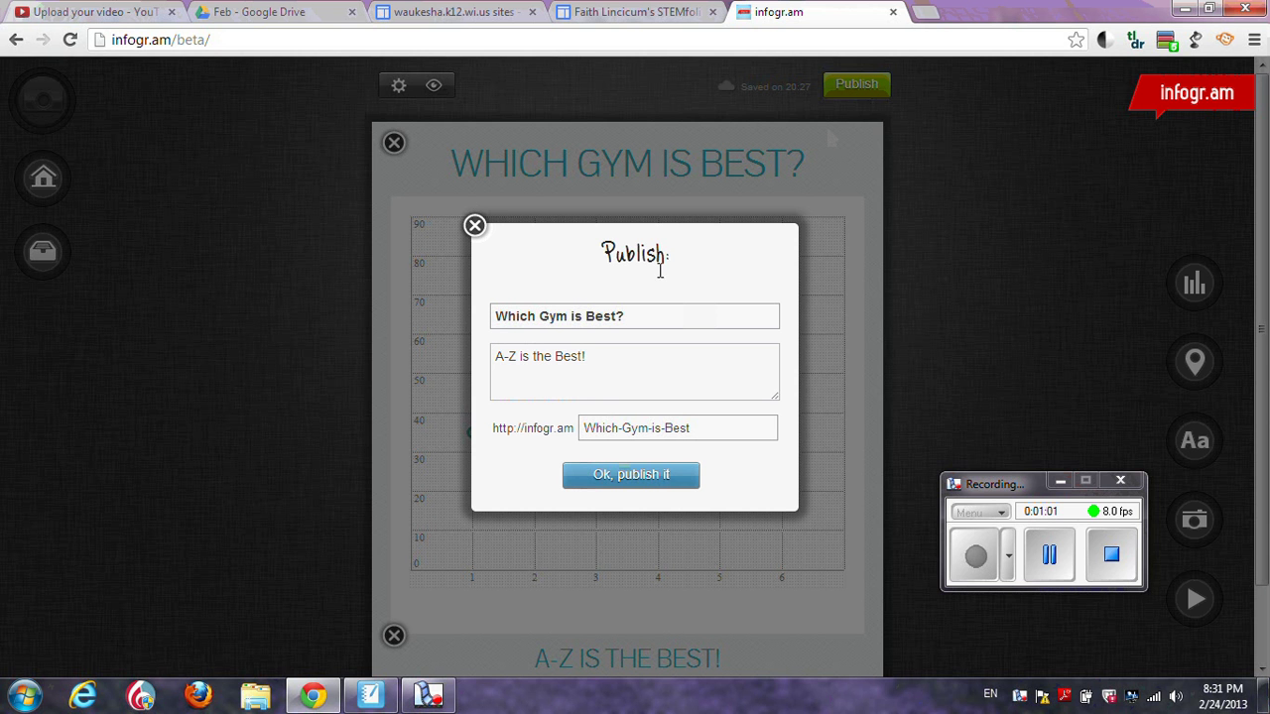
left_click(617, 477)
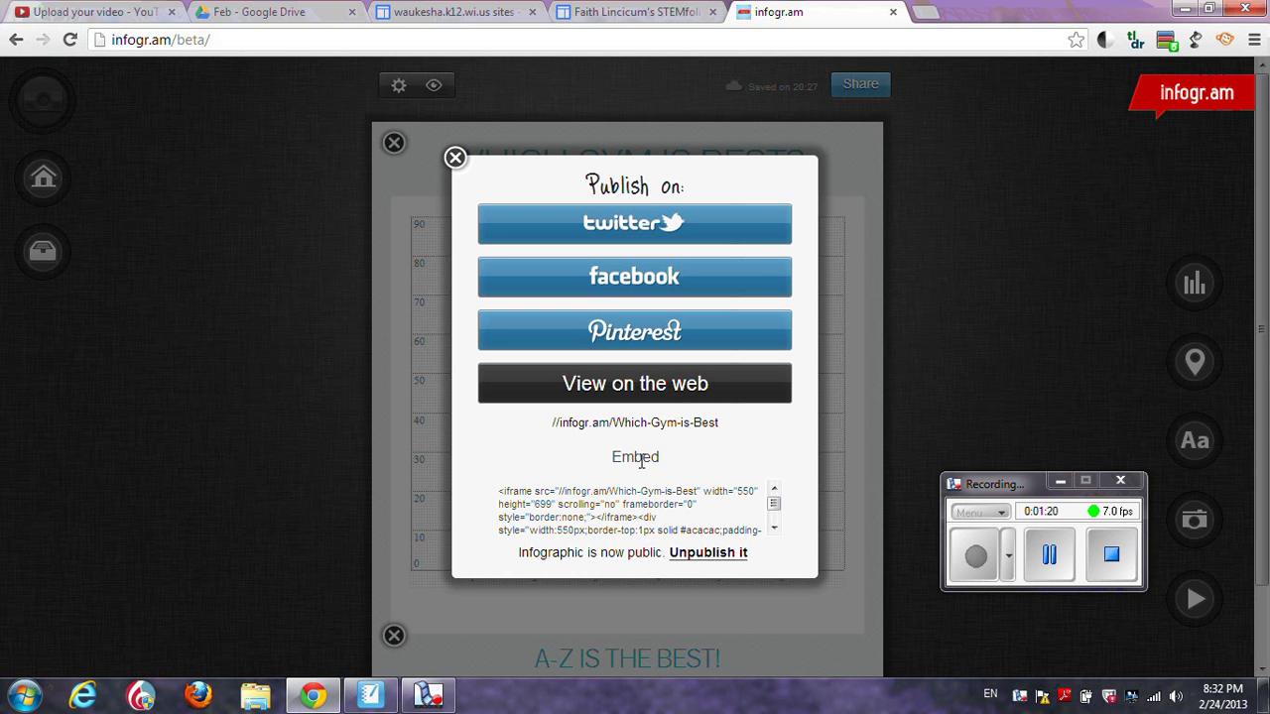
- Copy the full embed code of the published infographic
left_click(593, 505)
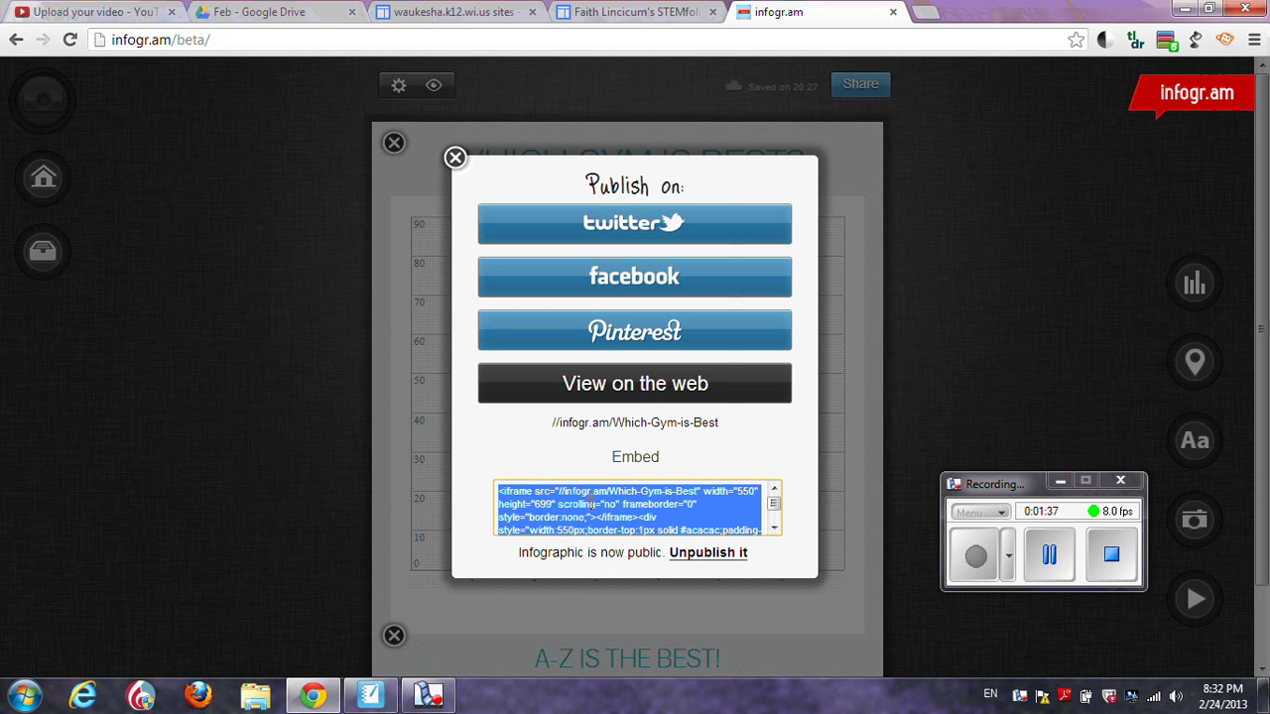
left_click(650, 504)
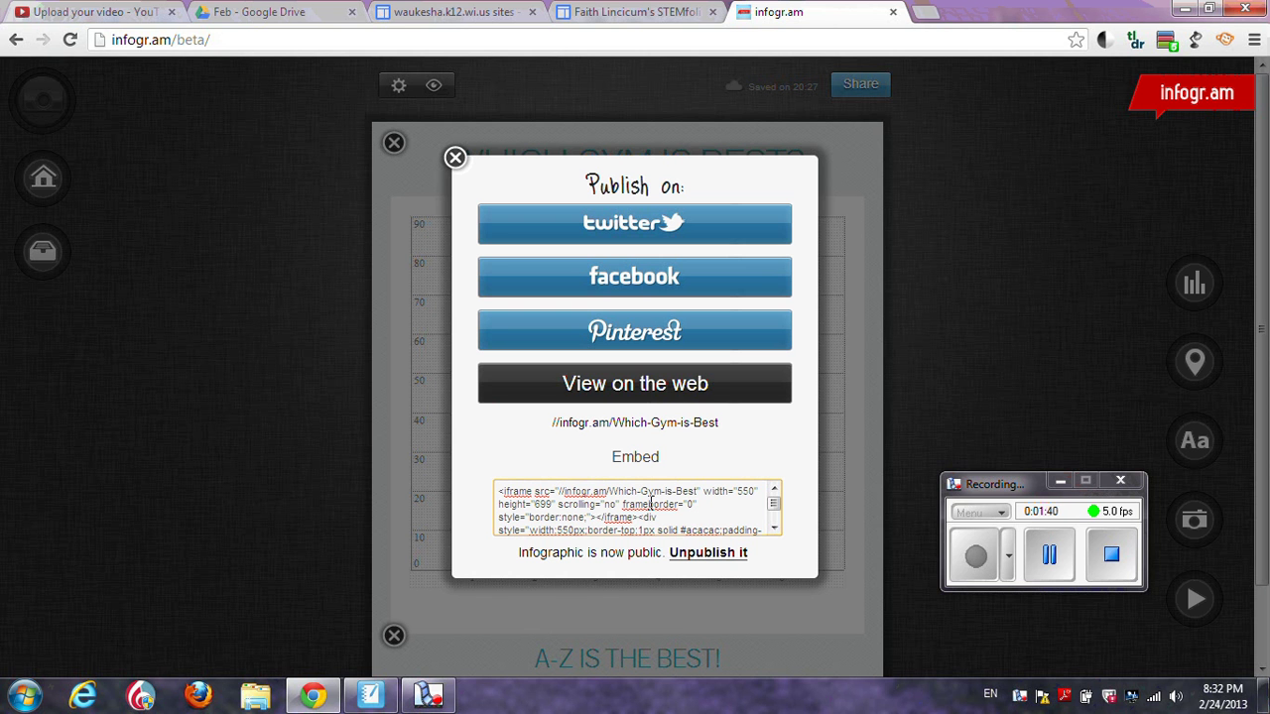
left_click(681, 462)
left_click(650, 506)
key("ctrl+c")
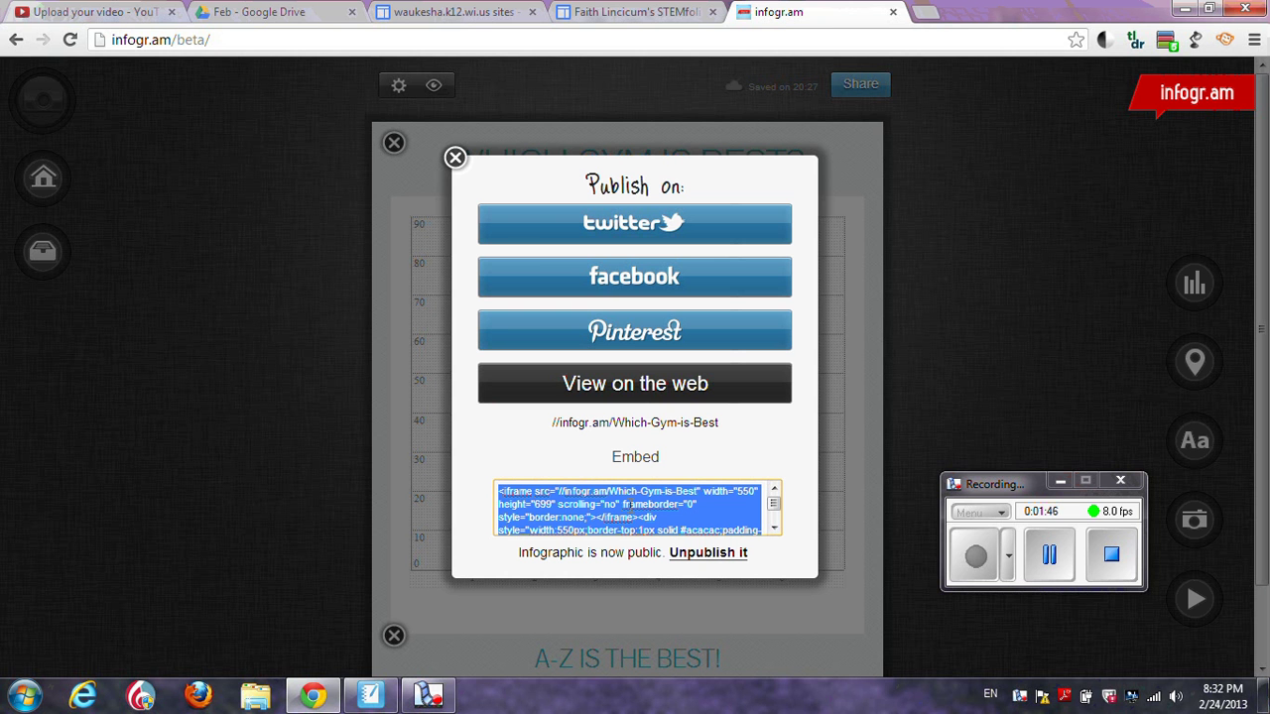
right_click(629, 504)
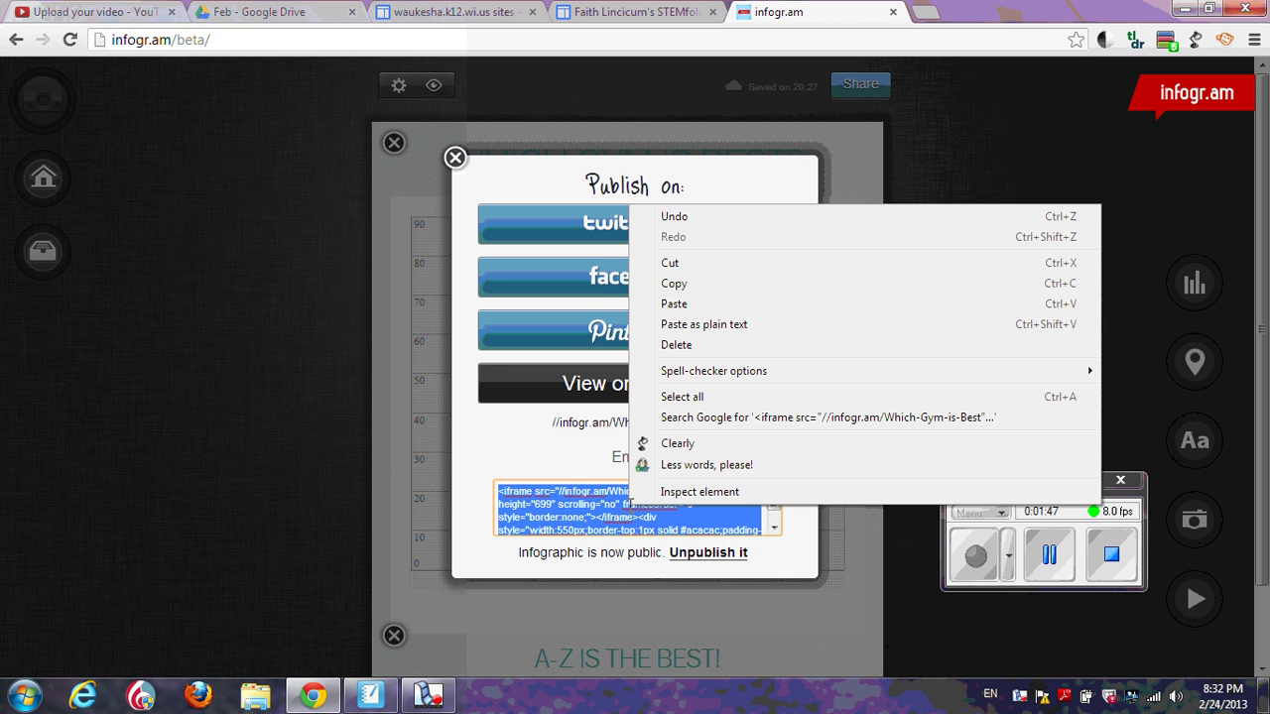
left_click(674, 286)
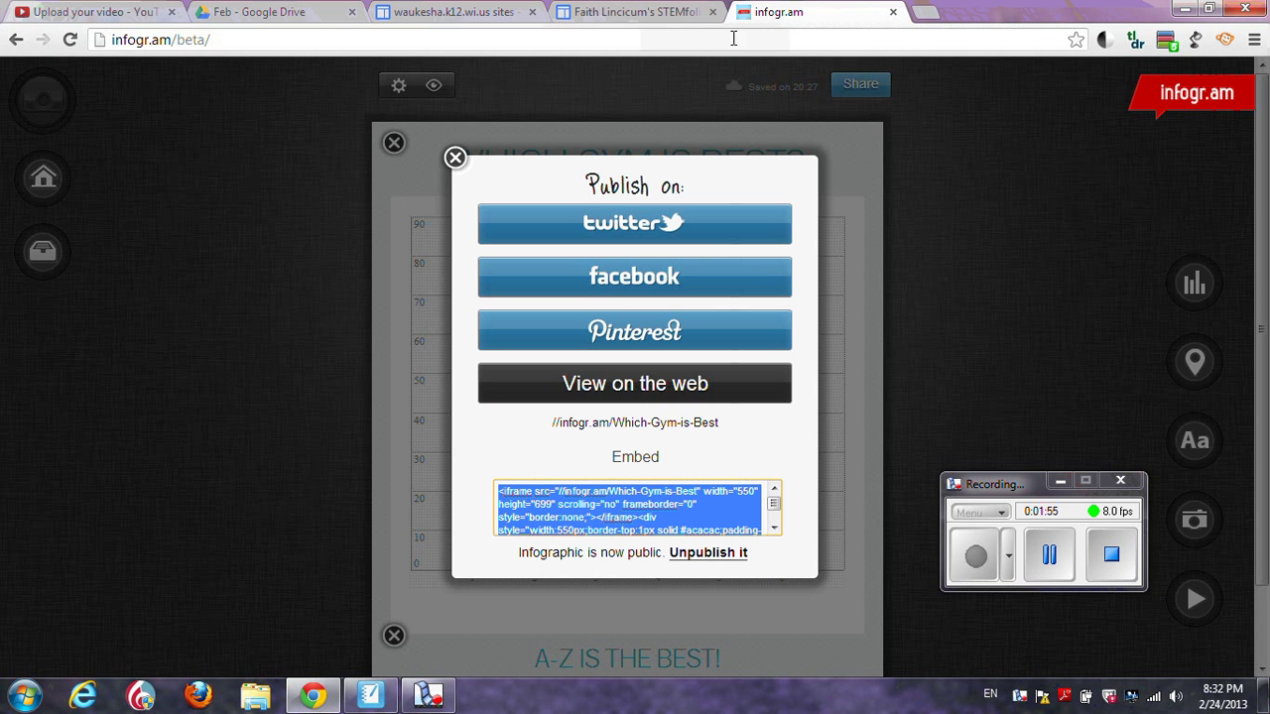
- Return to the STEMfolio site and open the Math page under Learning Showcase for editing
left_click(674, 14)
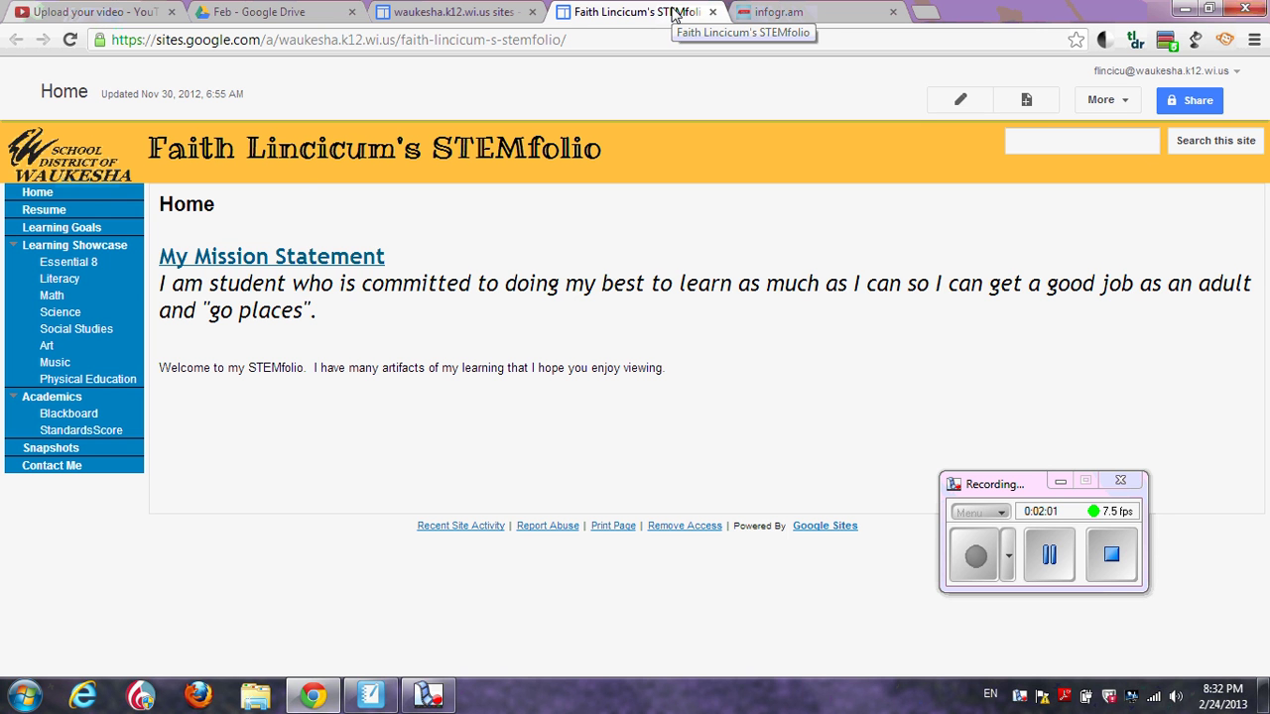
left_click(49, 297)
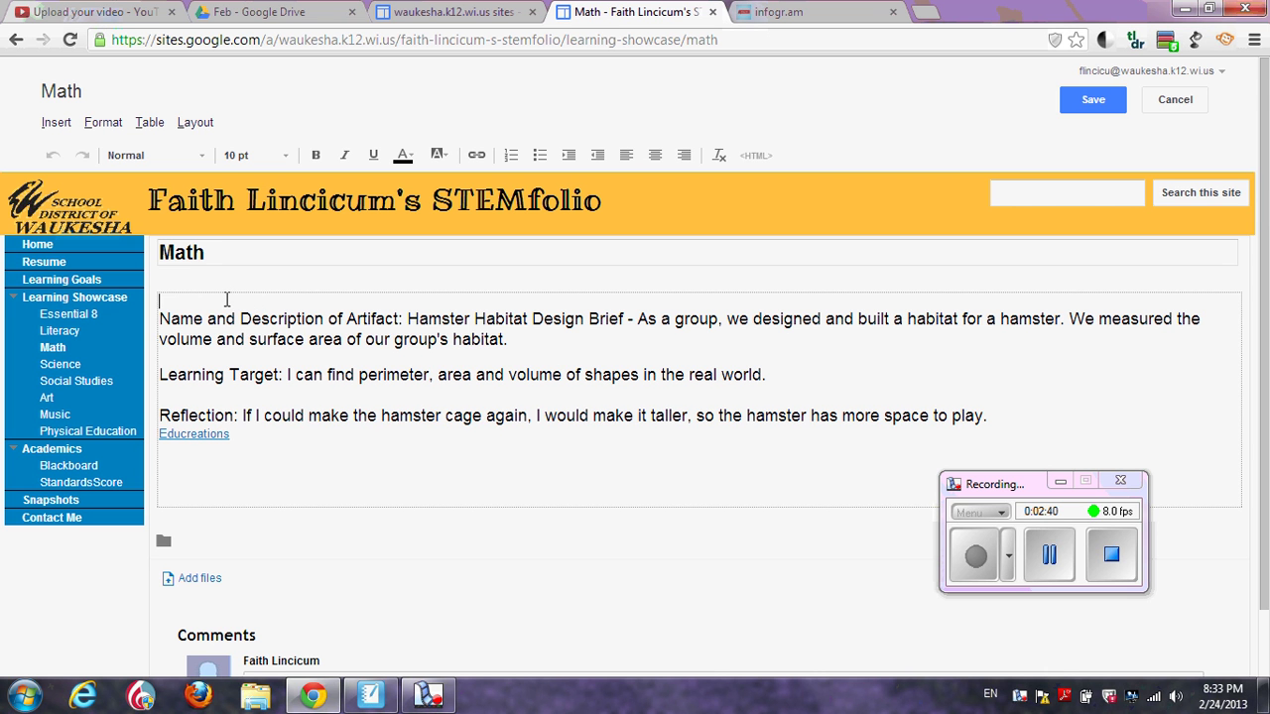
- Try pasting the embed code directly into the Math page body above the artifact description, and cut it out again
right_click(226, 299)
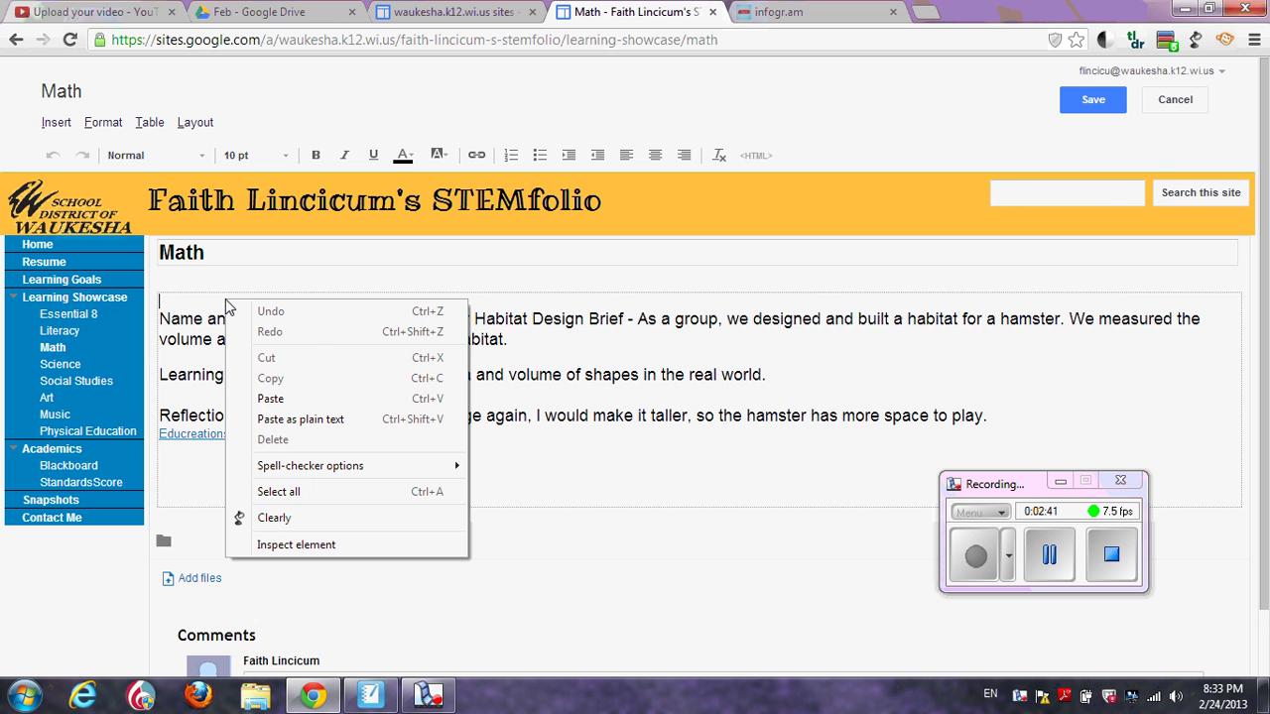
left_click(269, 399)
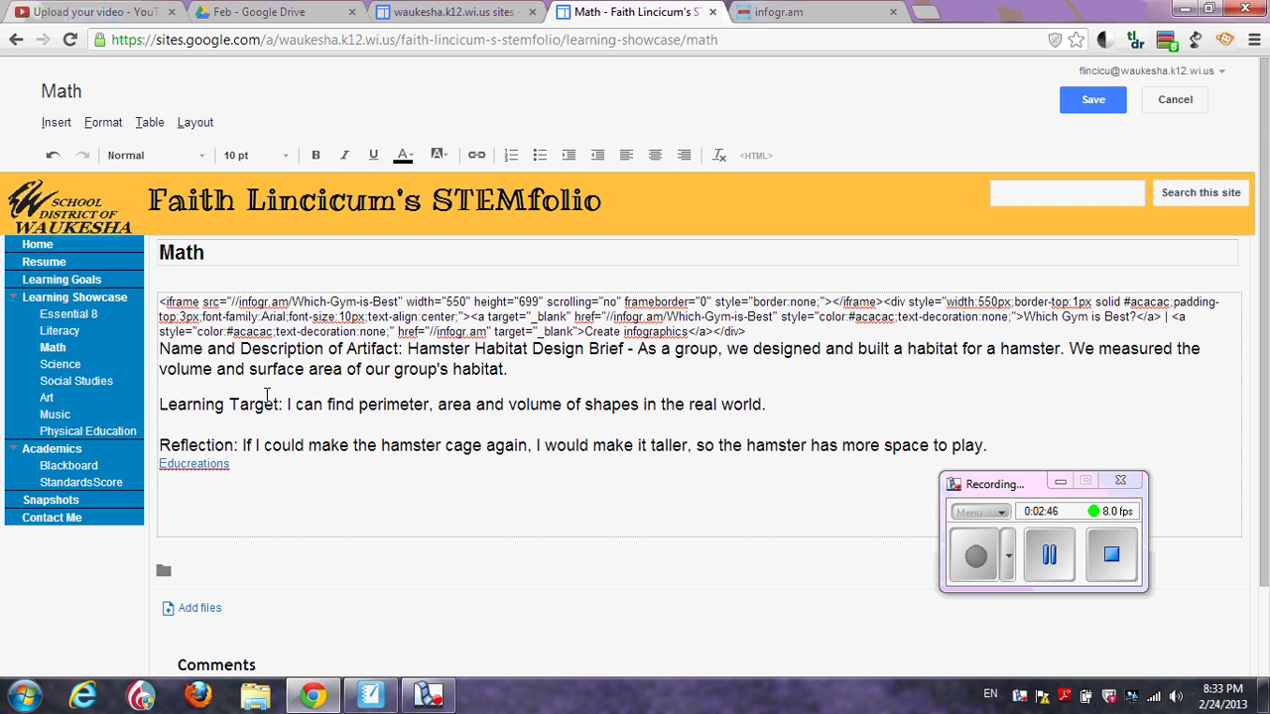
key("Return")
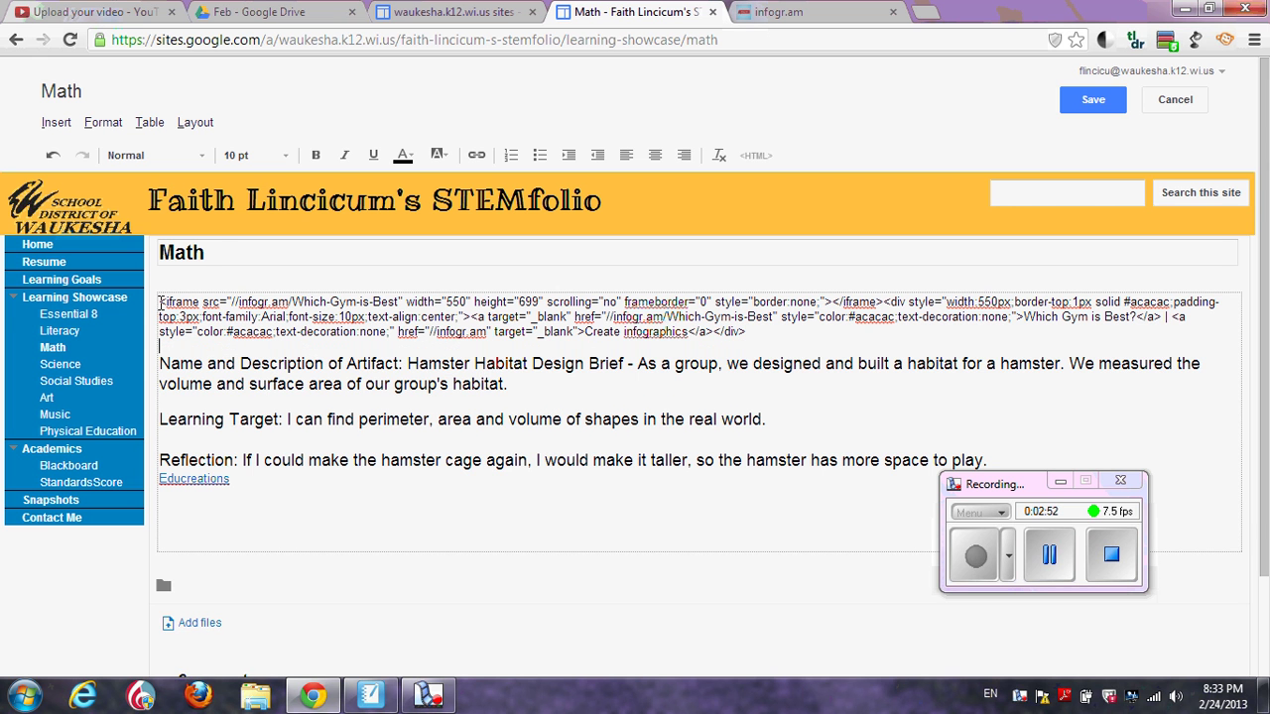
left_click_drag(160, 302, 779, 331)
key("ctrl+x")
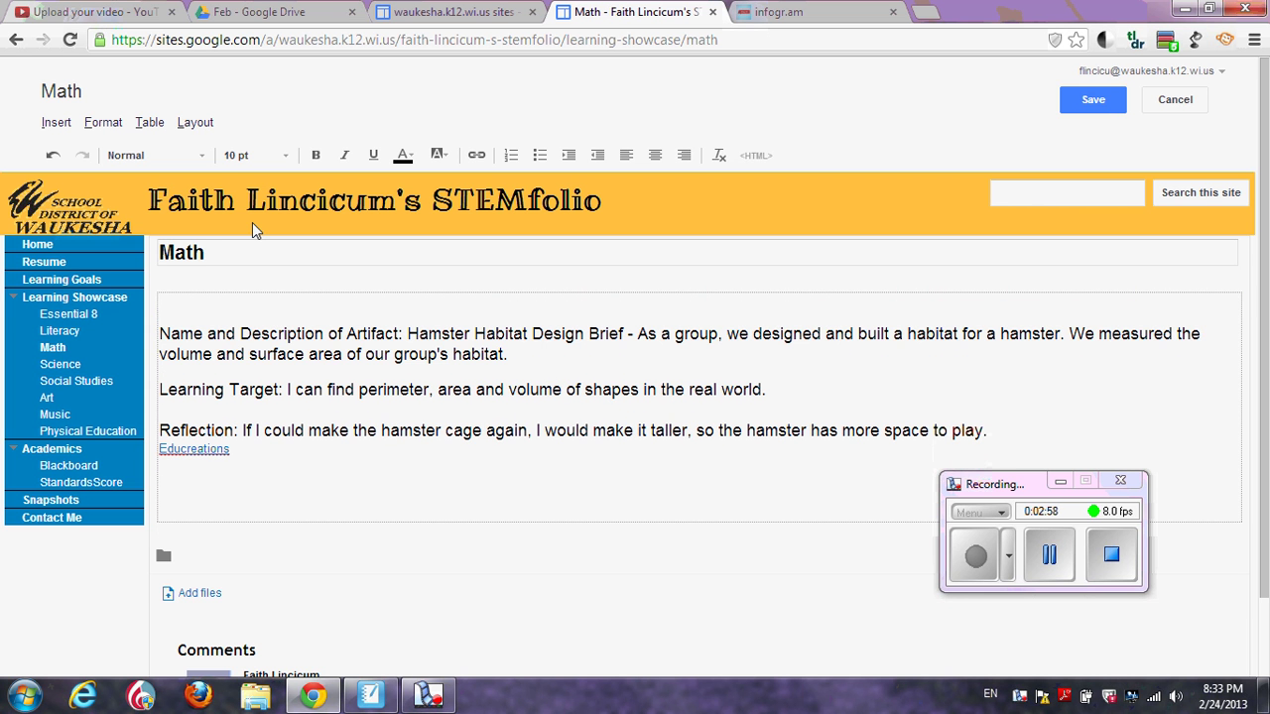
- Insert the "Embed gadget" from the featured gadget gallery above the artifact description on the Math page
left_click(61, 127)
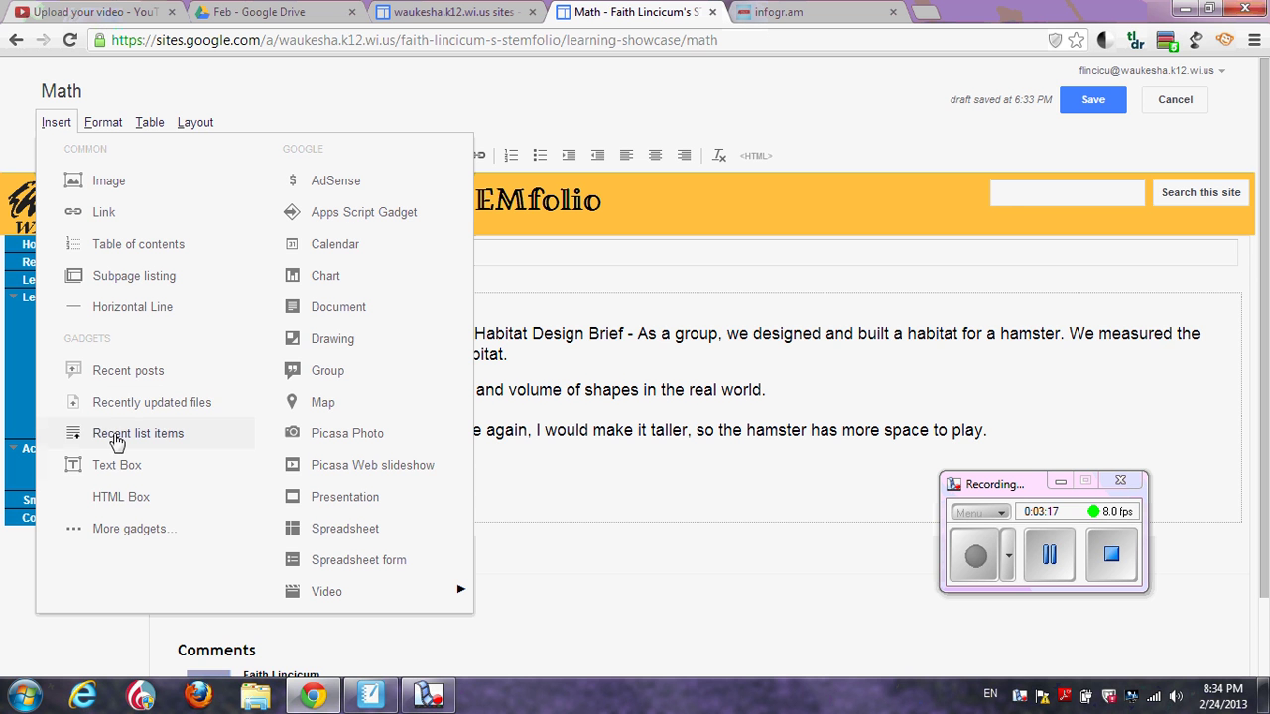
left_click(125, 529)
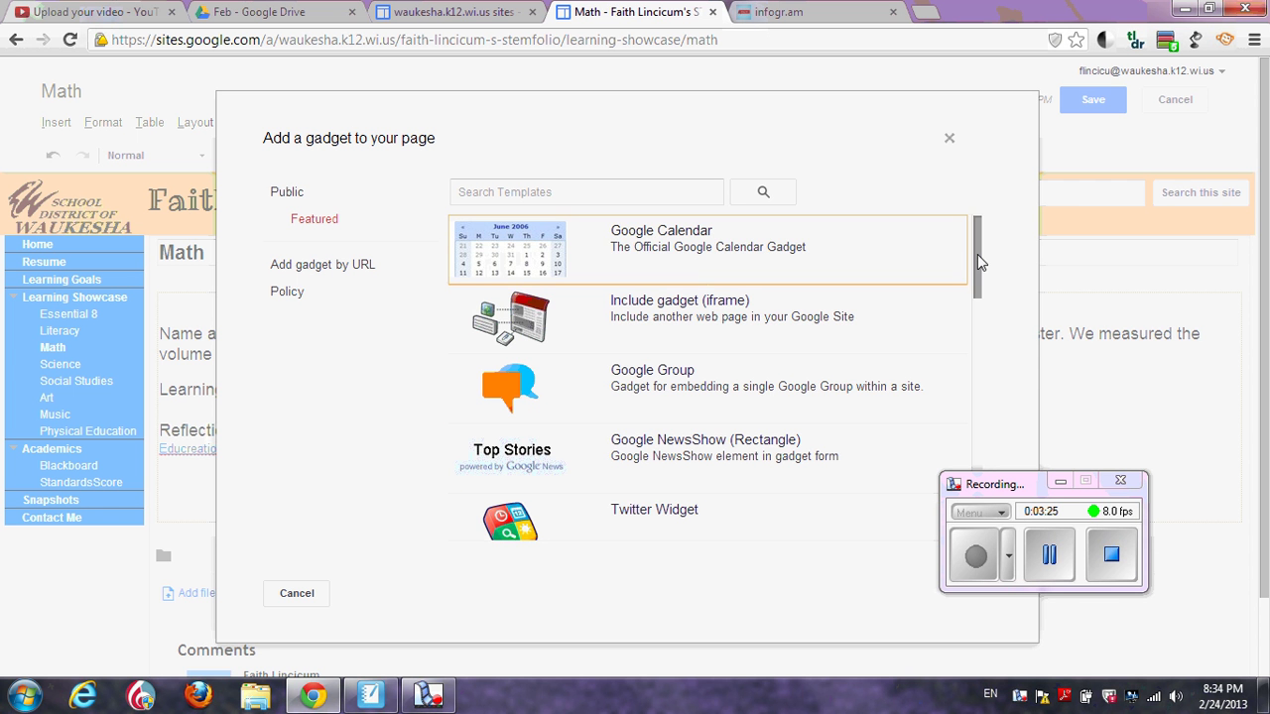
left_click_drag(978, 254, 971, 448)
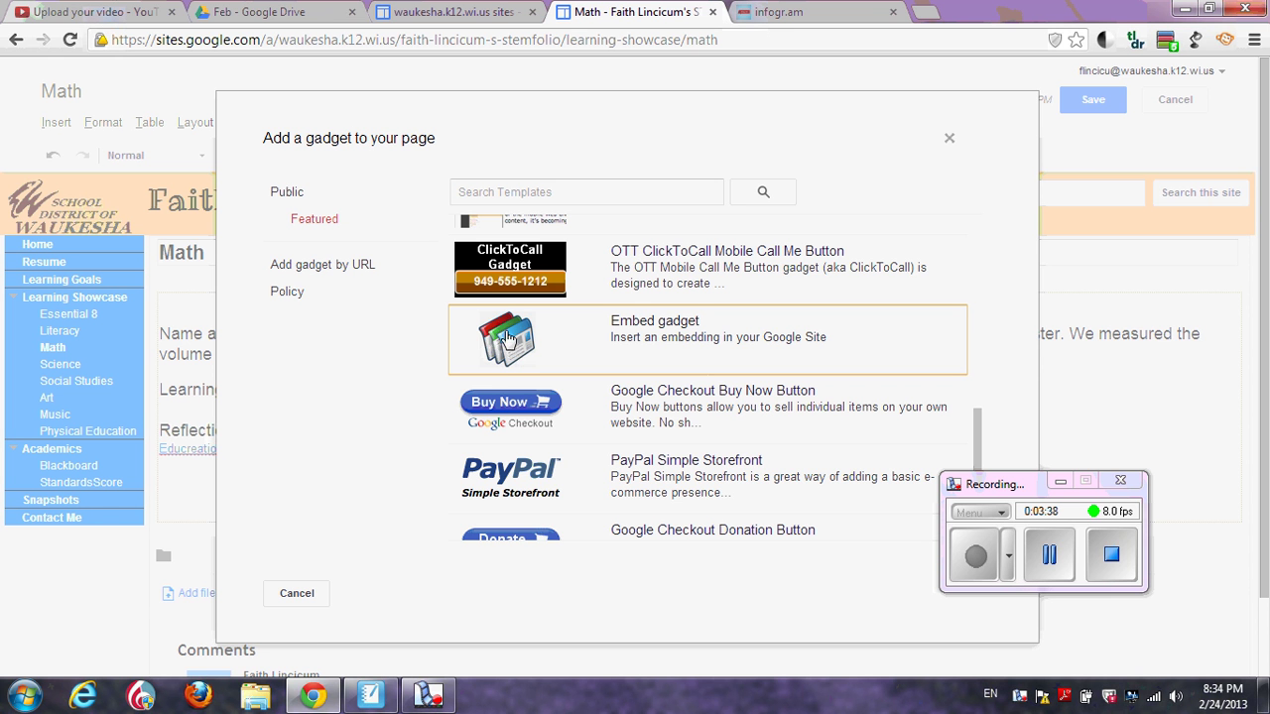
left_click(675, 329)
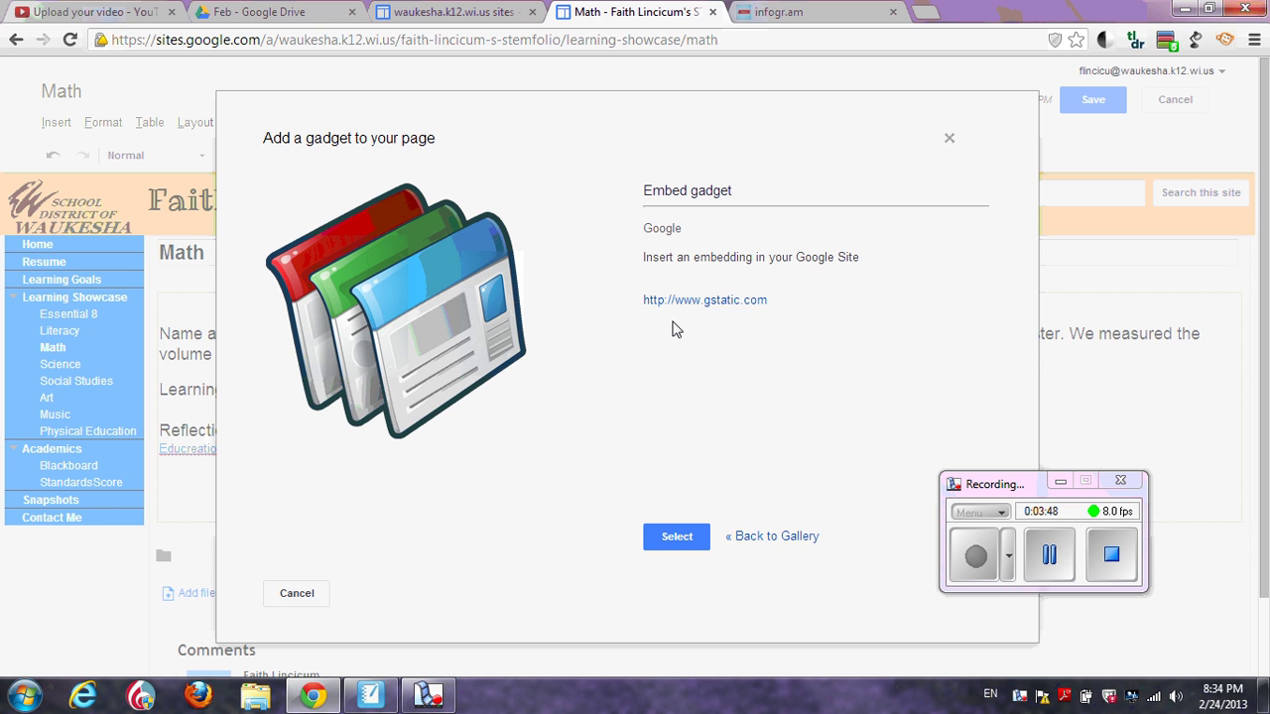
left_click(687, 546)
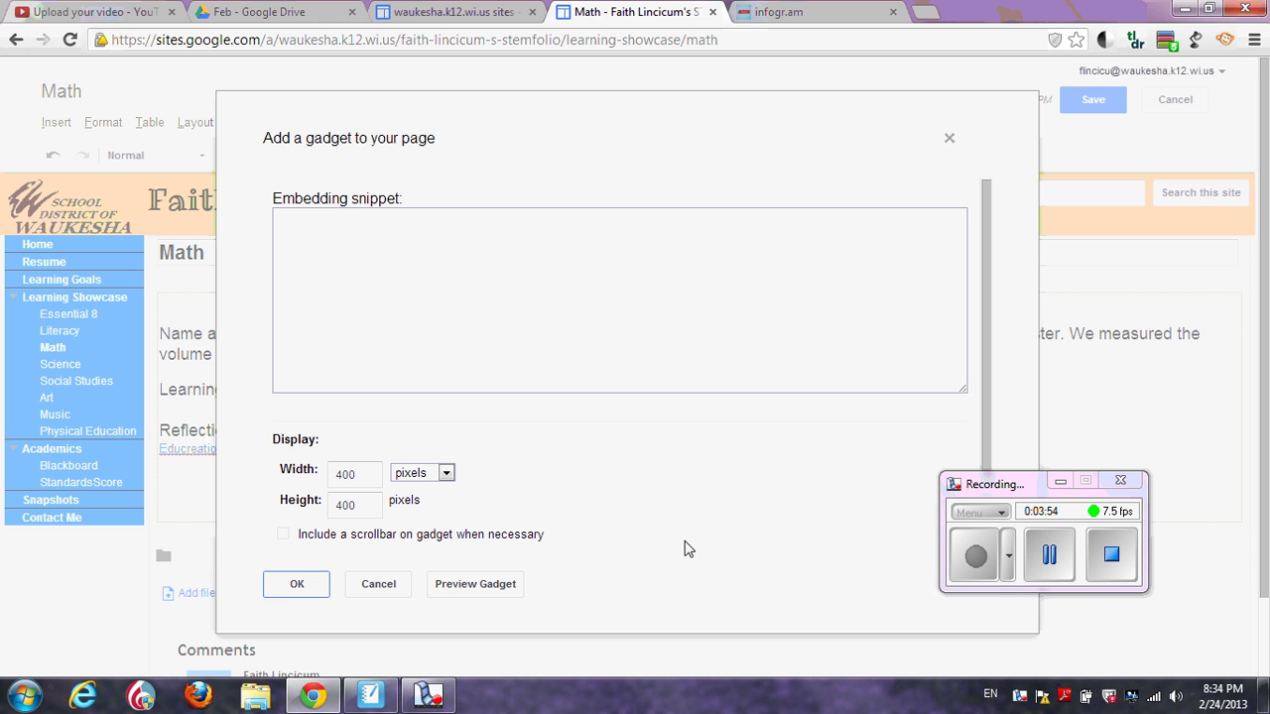
- Paste the infographic's embed code as the gadget's embedding snippet
left_click(473, 229)
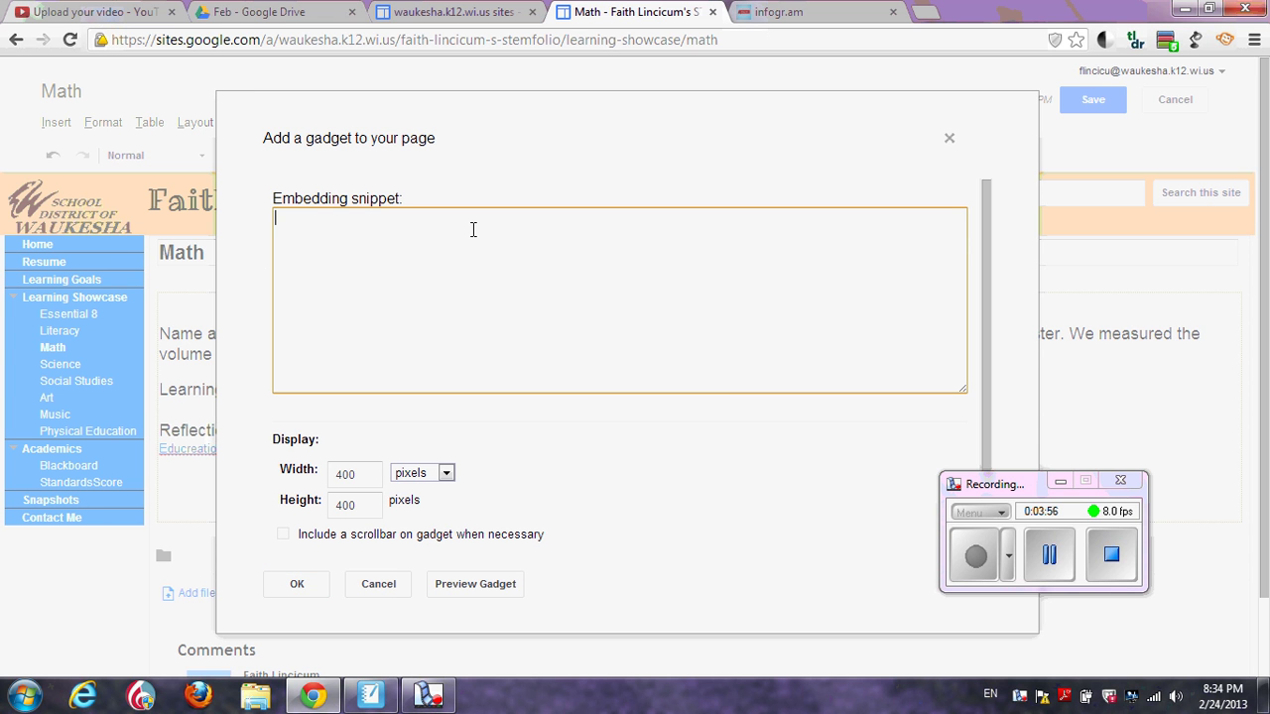
right_click(473, 229)
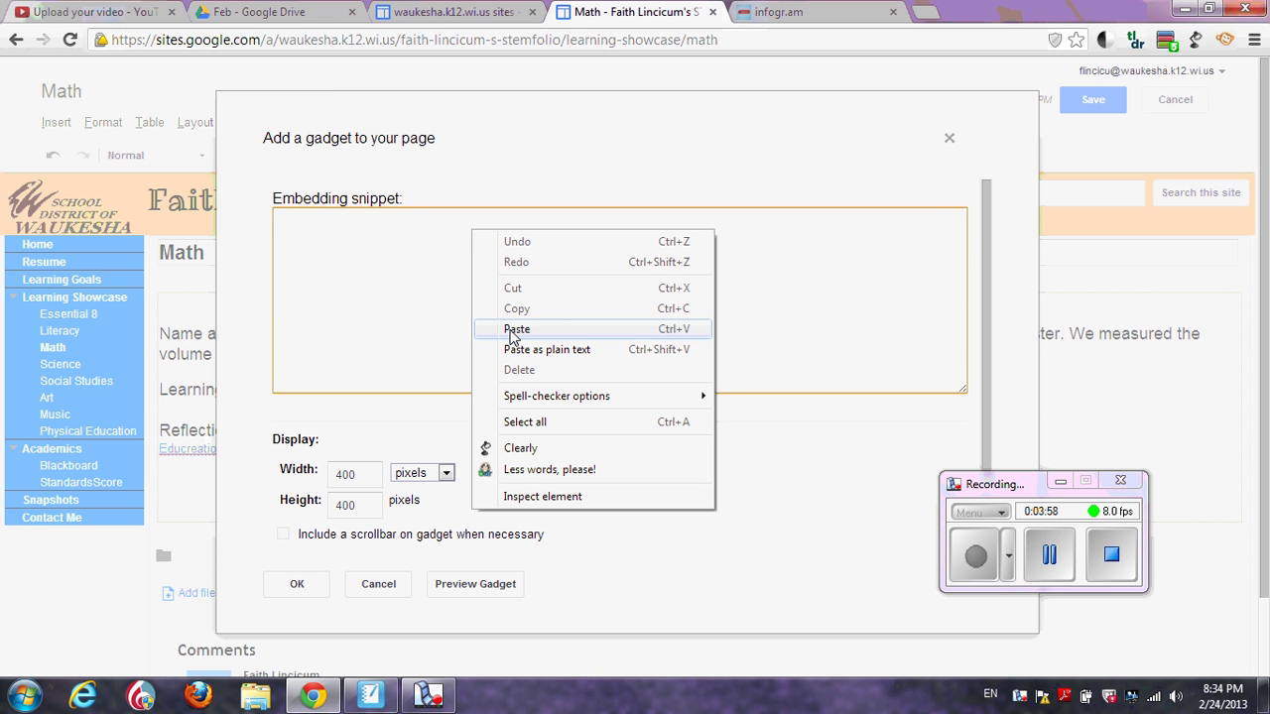
left_click(514, 331)
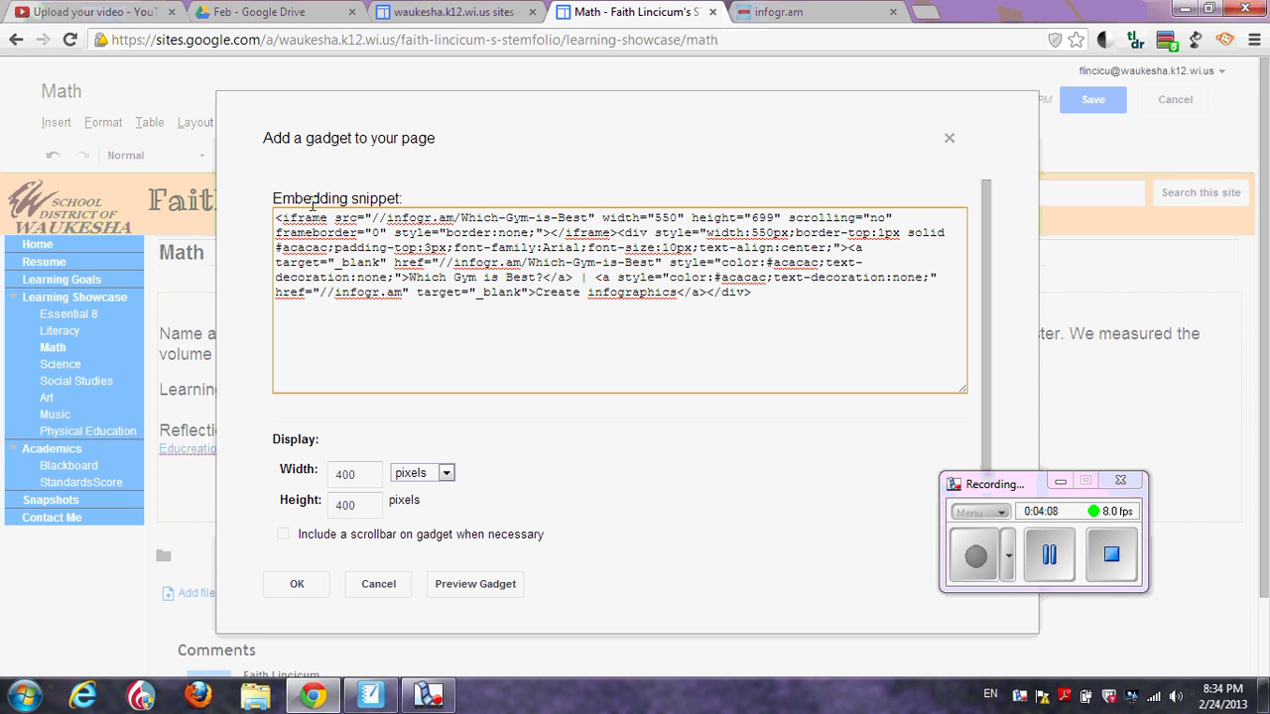
- Set the gadget's width to 600 pixels, include a scrollbar when necessary, and add it to the page
left_click(370, 476)
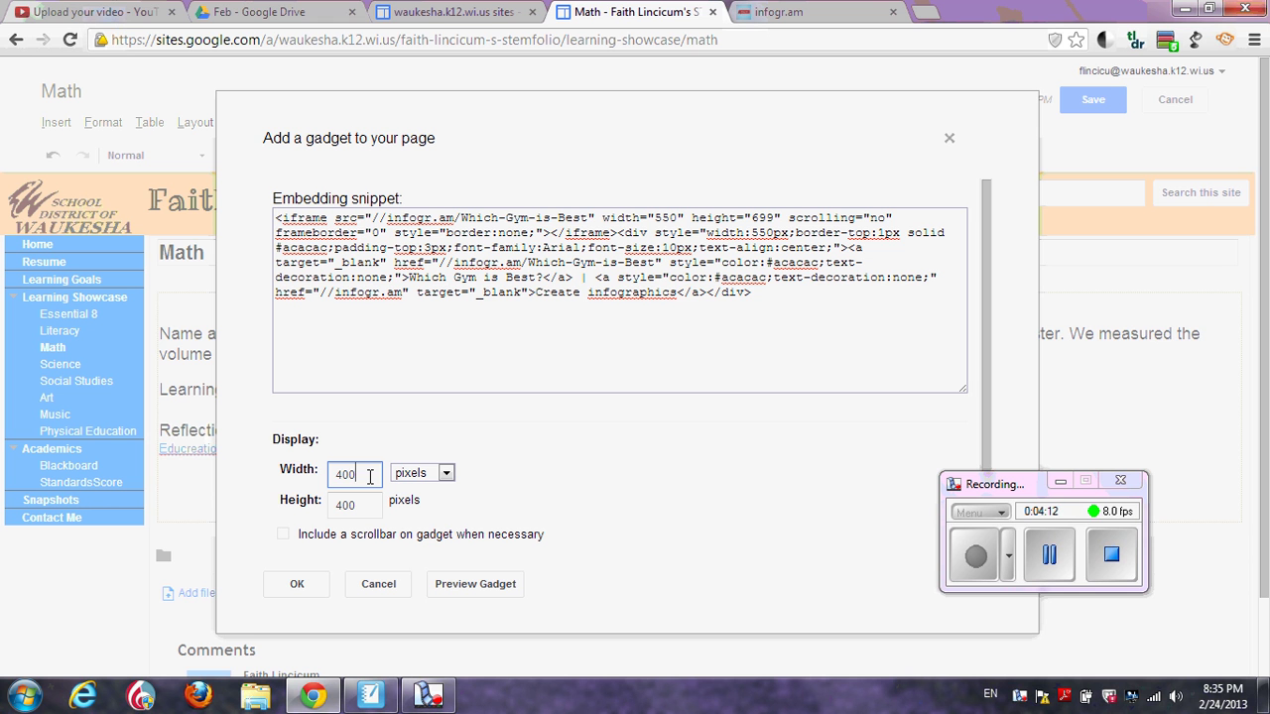
key("BackSpace")
key("BackSpace")
key("BackSpace")
type("600")
left_click(285, 538)
left_click(295, 584)
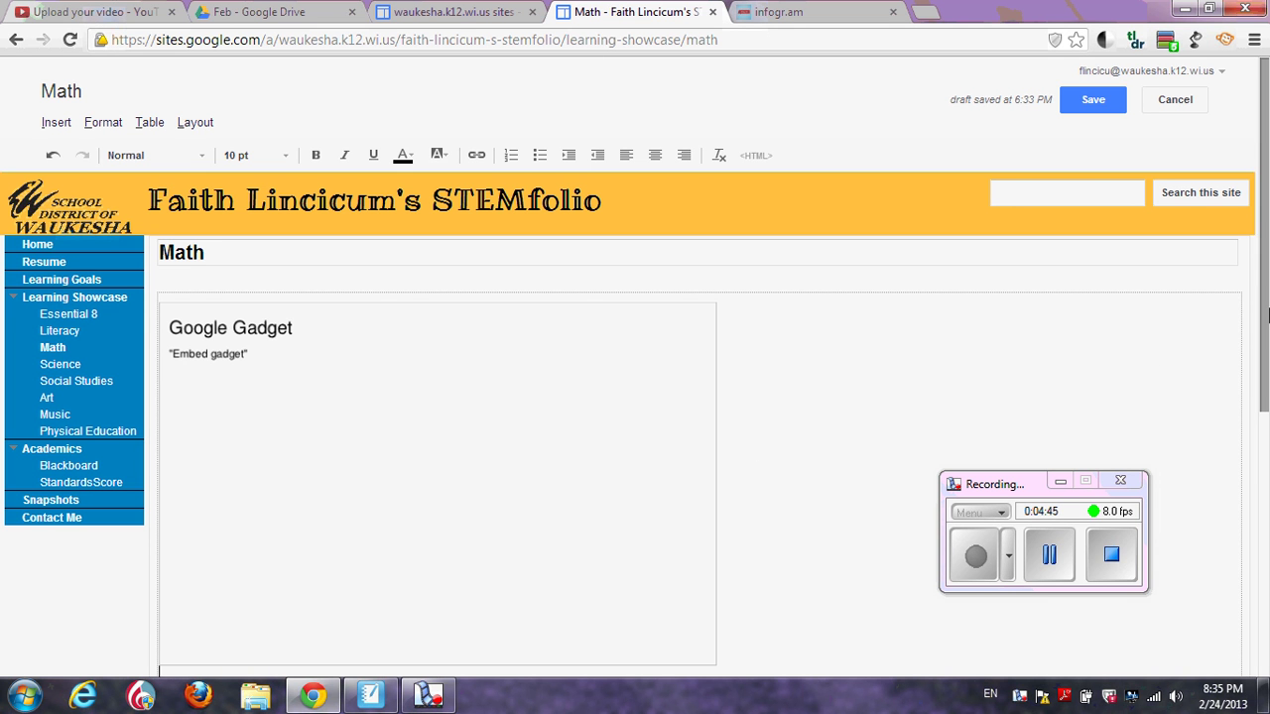
- Save the Math page and check how the embedded infographic displays
scroll(1263, 375, "down", 1)
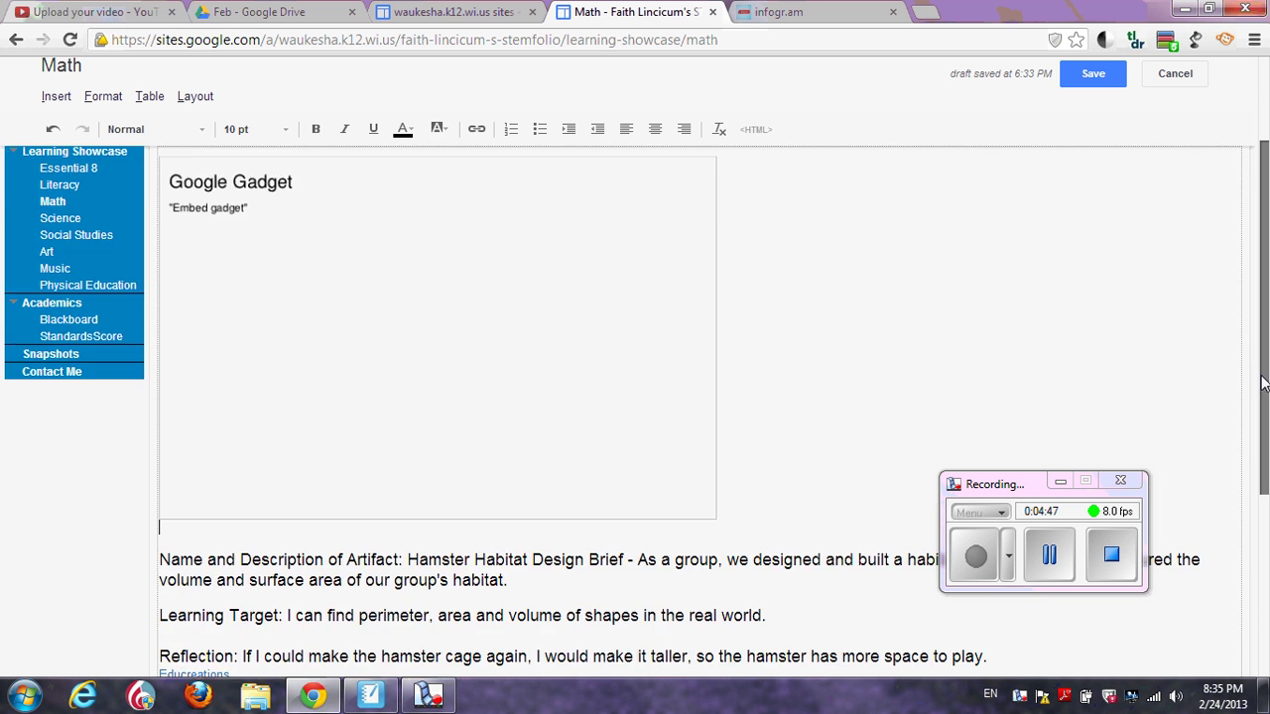
scroll(1262, 368, "up", 1)
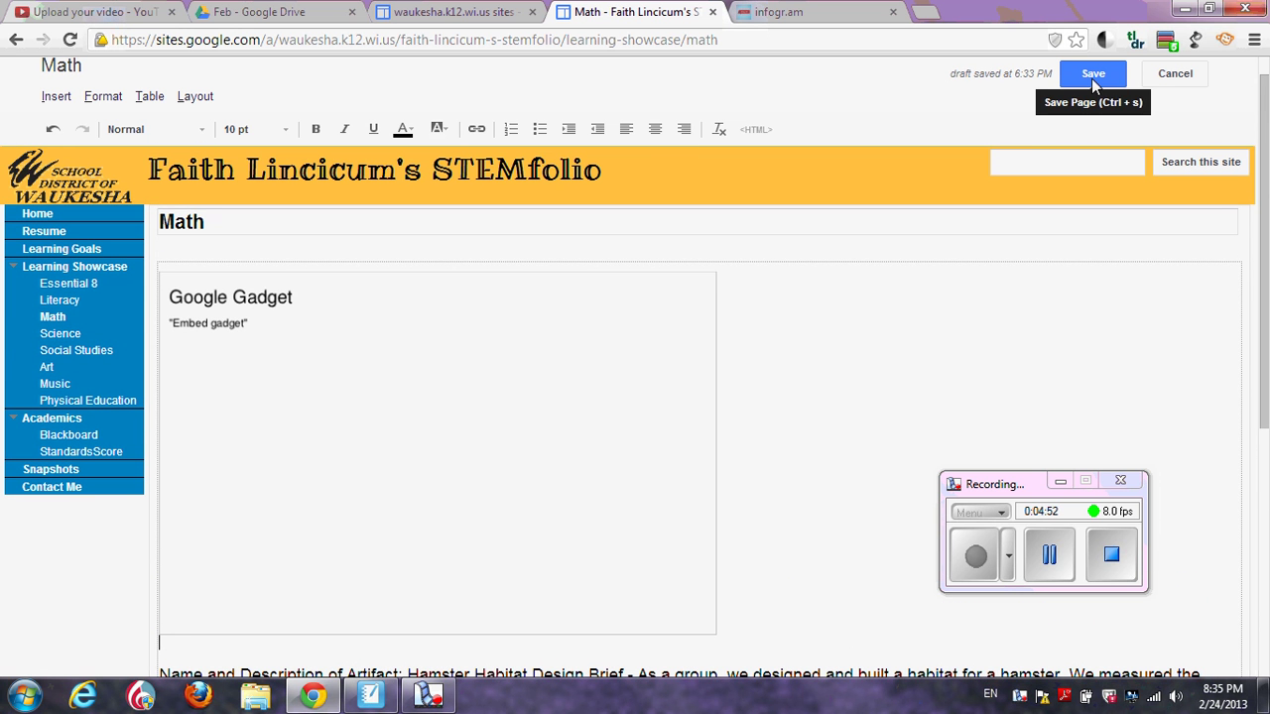
left_click(1092, 79)
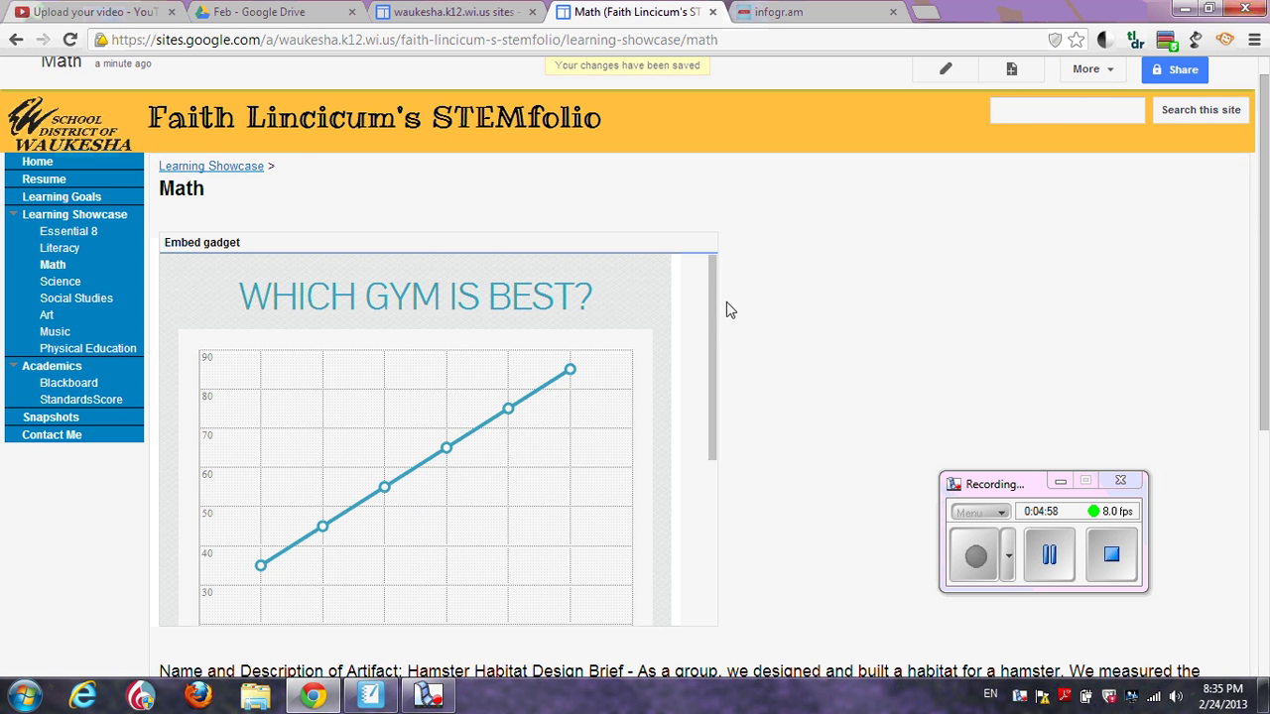
mouse_move(719, 312)
left_mouse_down()
mouse_move(708, 525)
mouse_move(719, 289)
left_mouse_up()
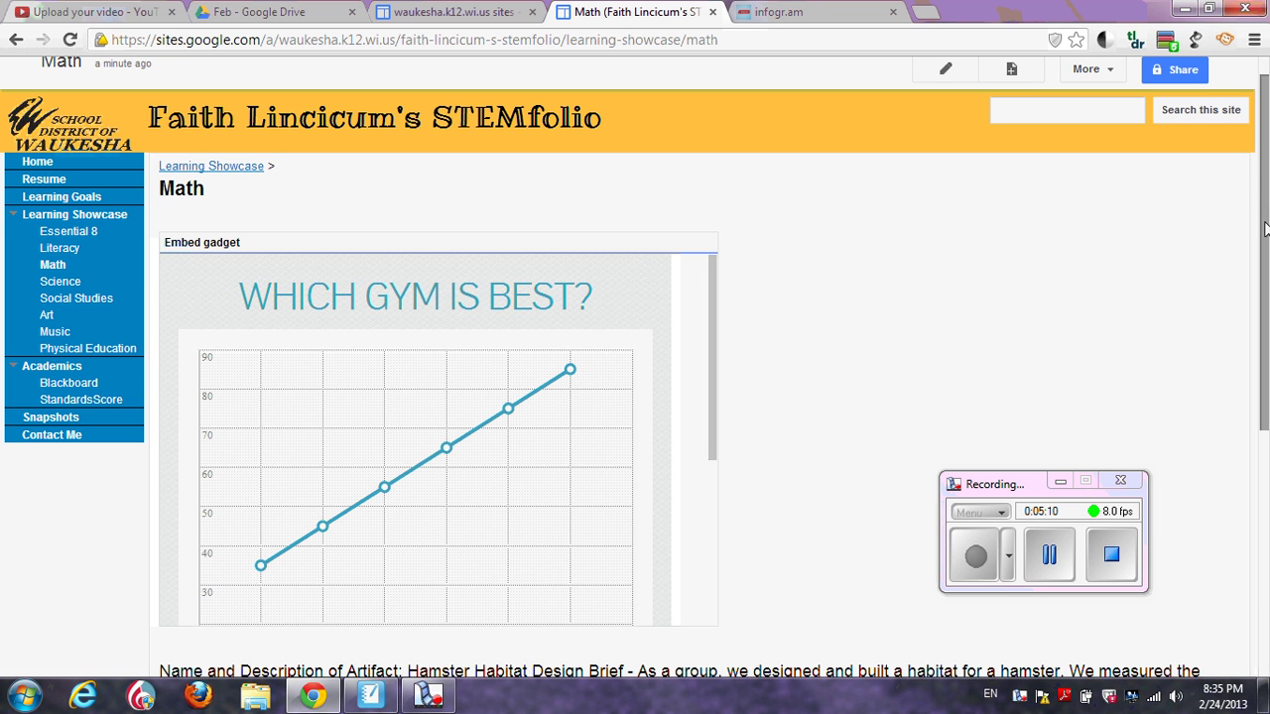
left_click_drag(1265, 229, 1265, 188)
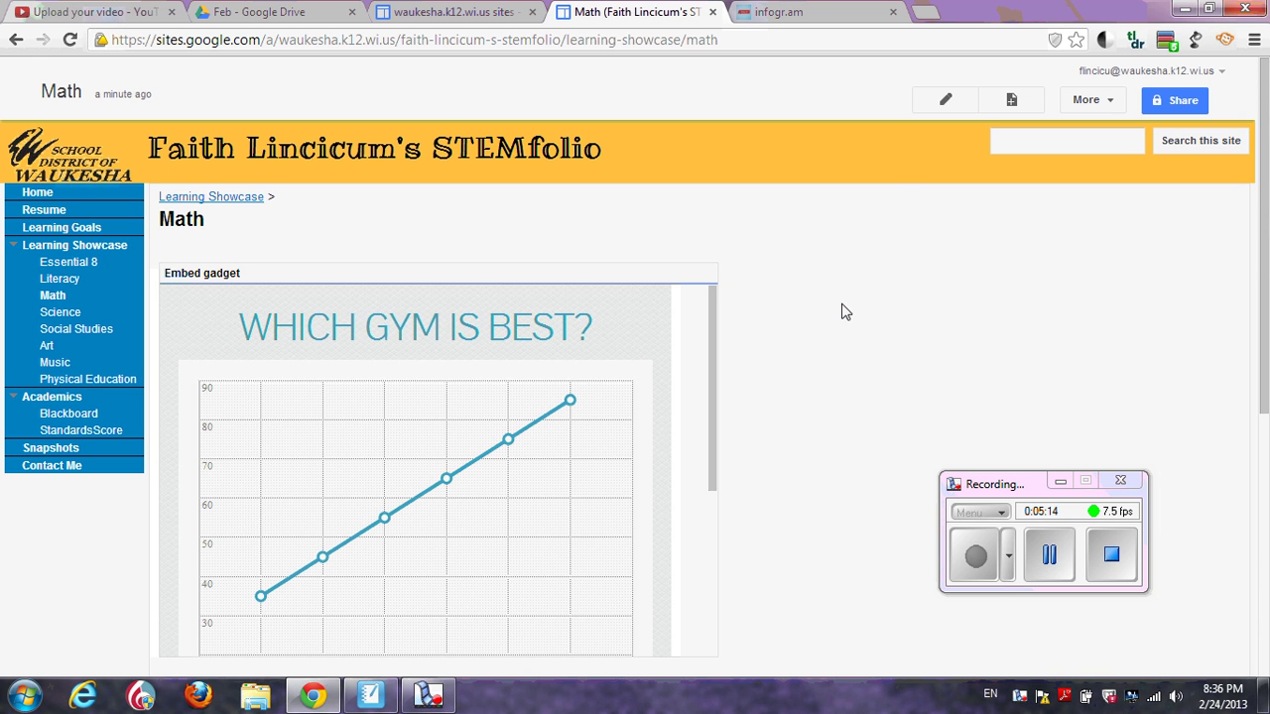
- Reopen the Math page for editing, look up the Embed gadget in the featured gadget gallery without adding it, and save the page
left_click(942, 105)
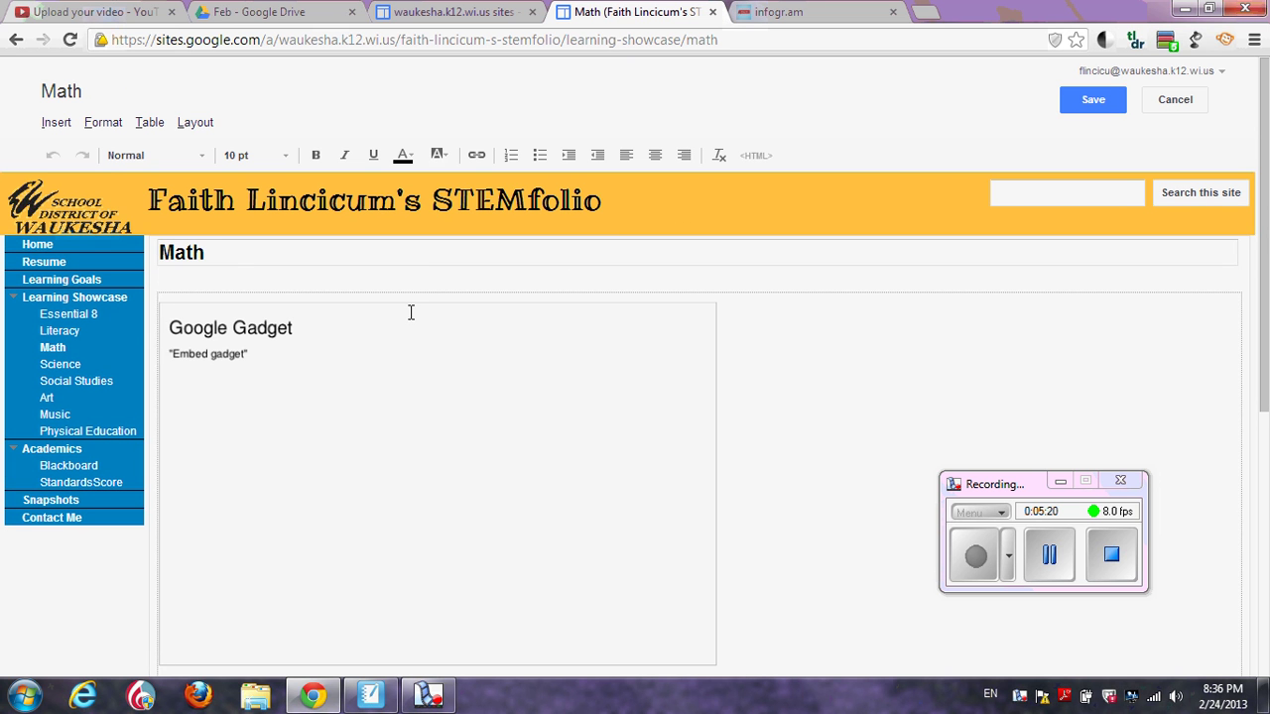
left_click(411, 313)
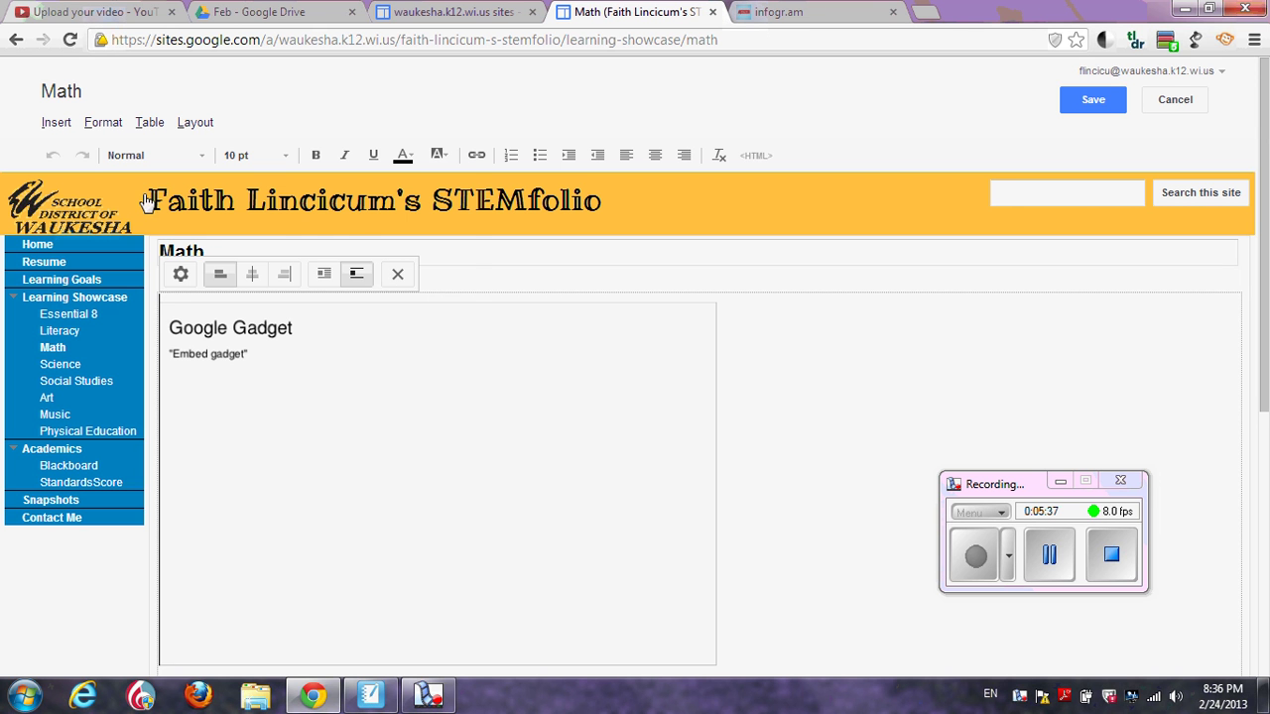
left_click(57, 126)
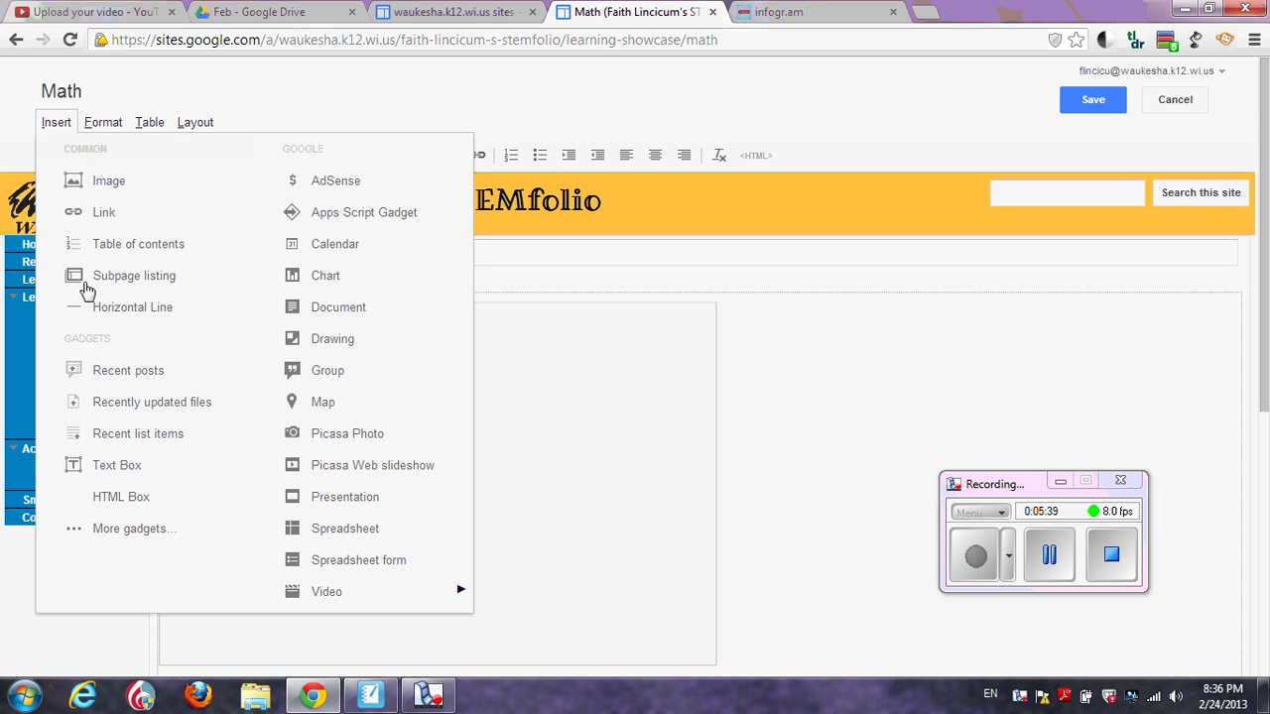
left_click(133, 536)
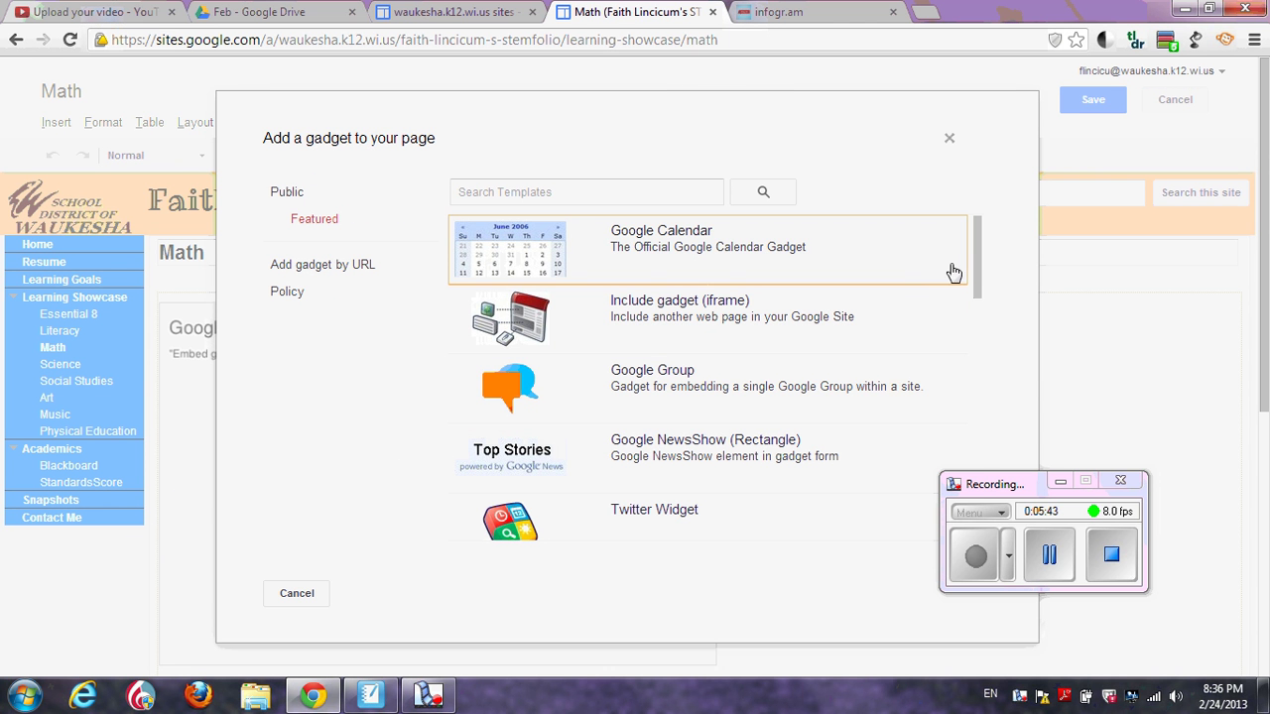
left_click_drag(978, 265, 983, 442)
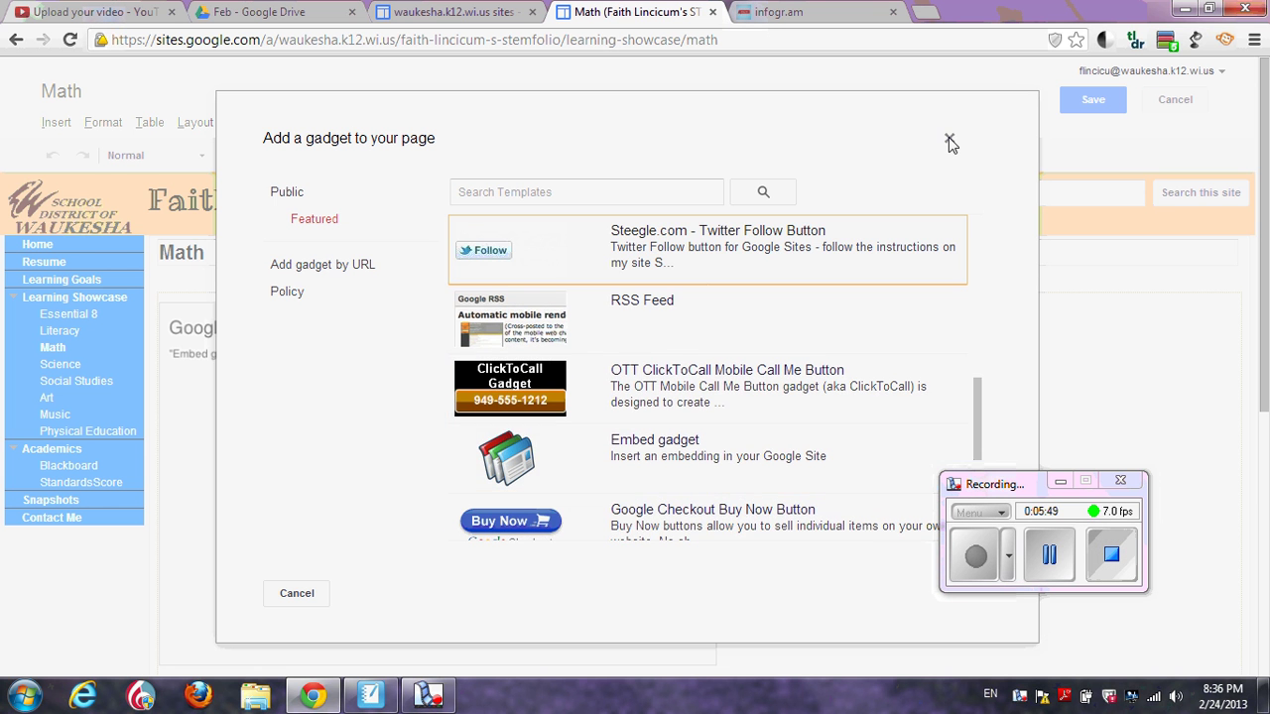
left_click(948, 138)
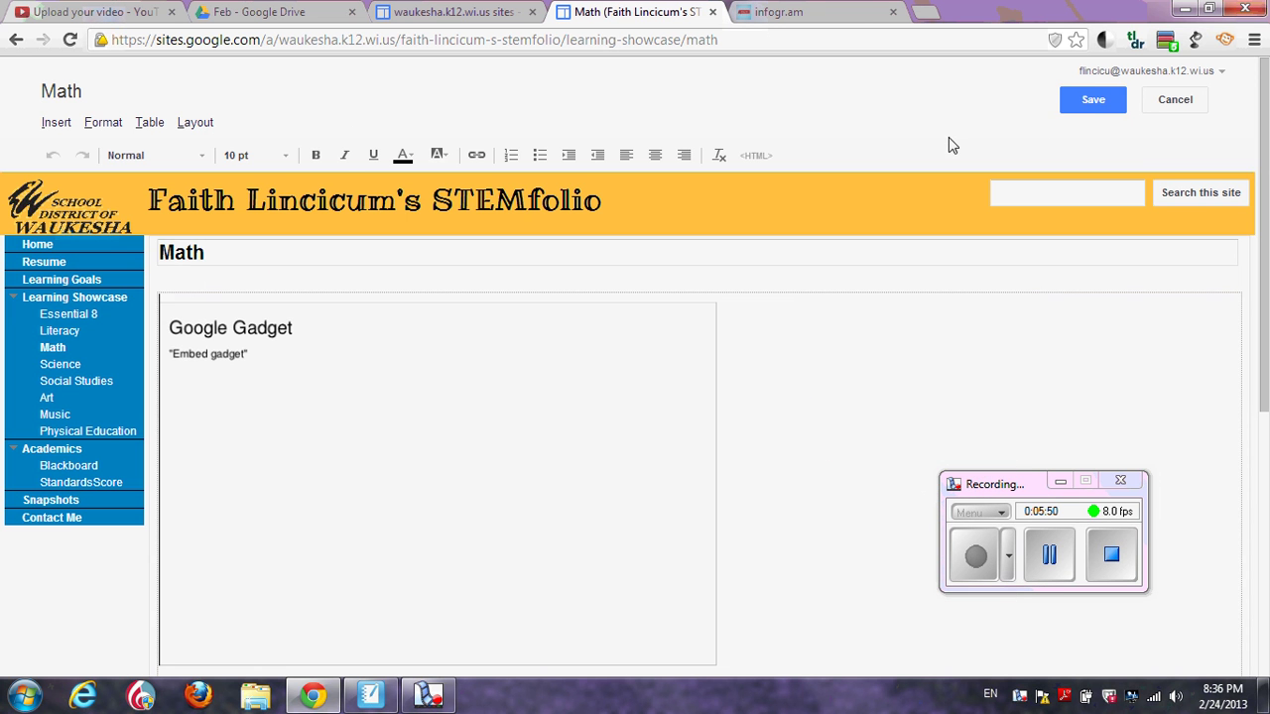
left_click(1090, 104)
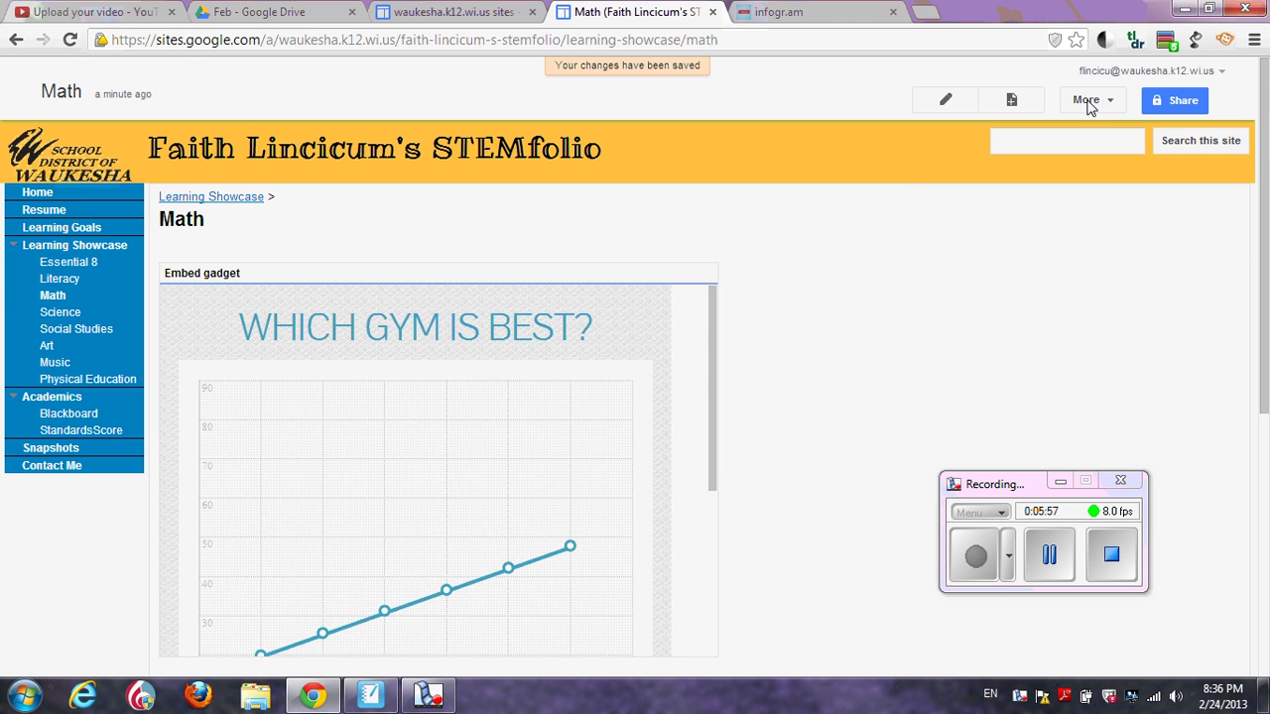
- Switch to infogr.am and view the published "Which Gym is Best?" infographic on the web
left_click(779, 12)
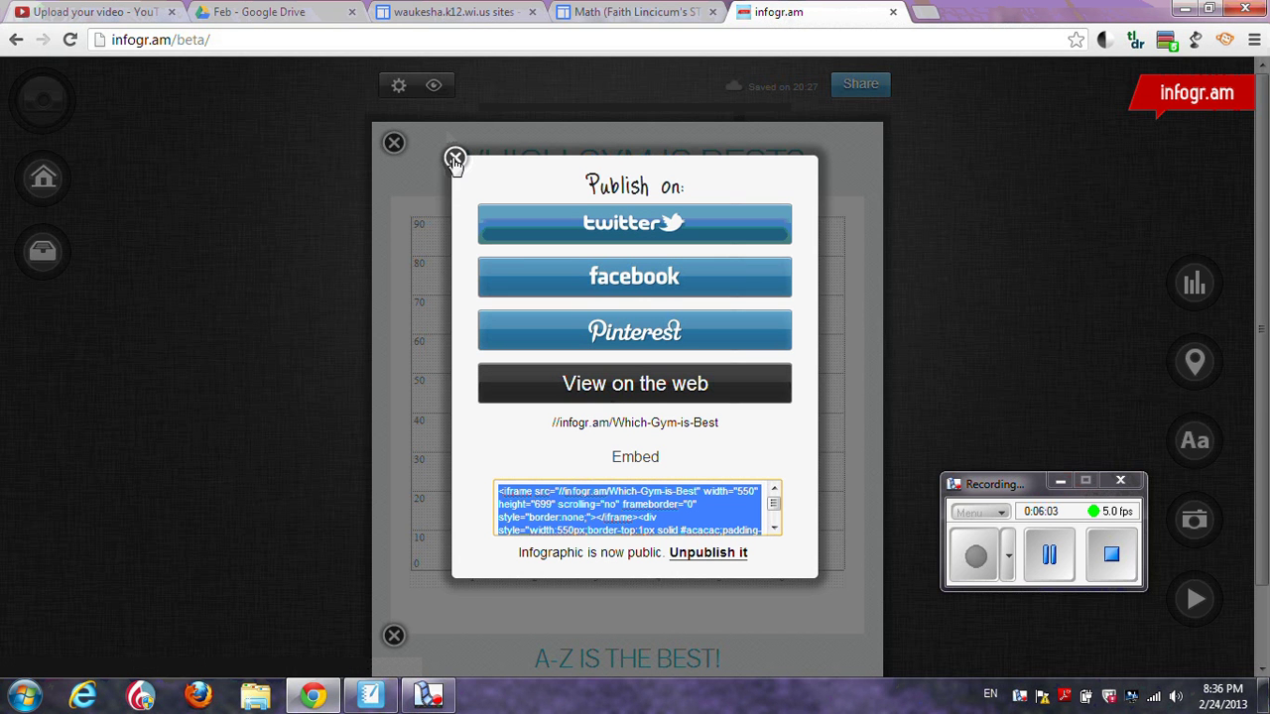
left_click(586, 395)
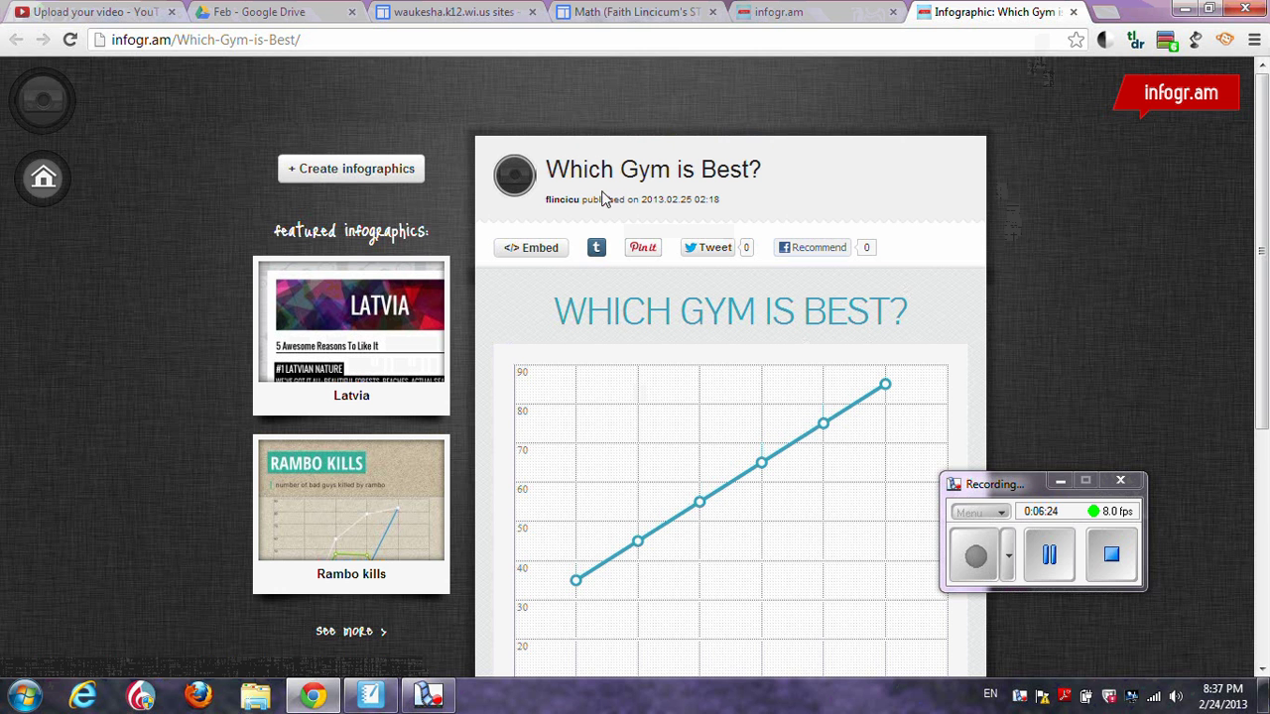
- Sign out of the infogr.am account and close both infogr.am pages to return to the Math page
left_click(43, 101)
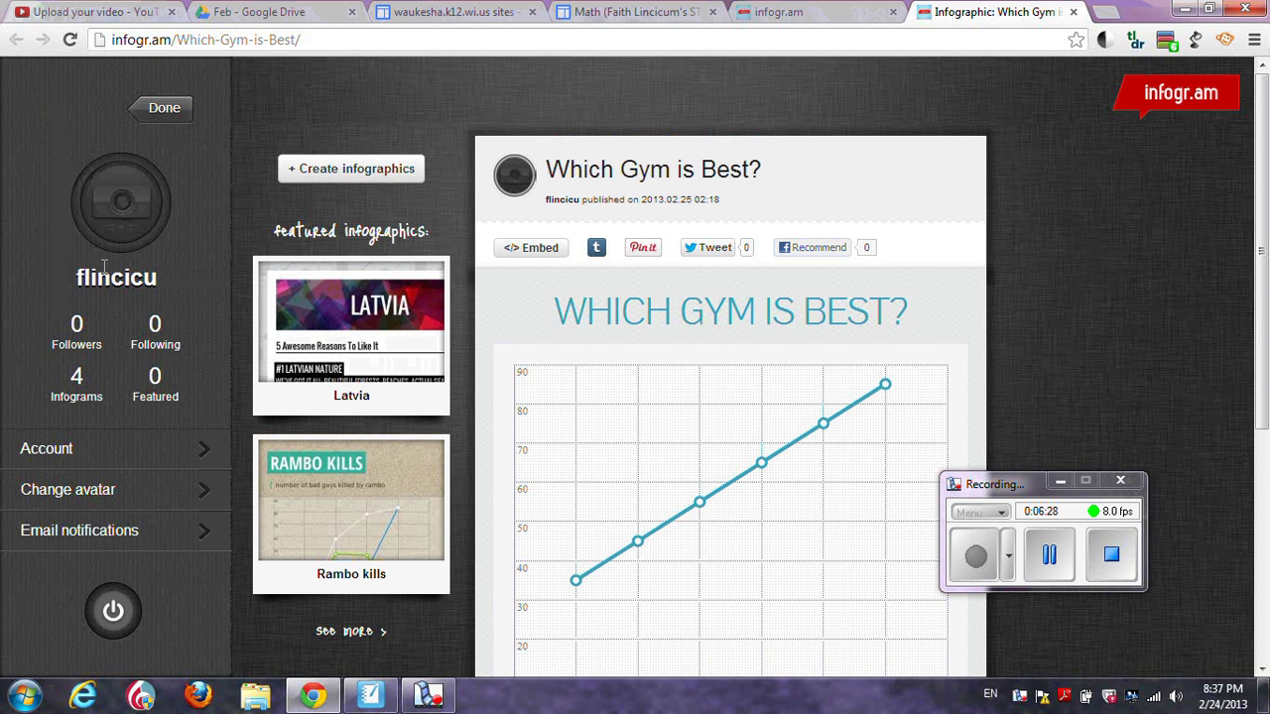
left_click(112, 607)
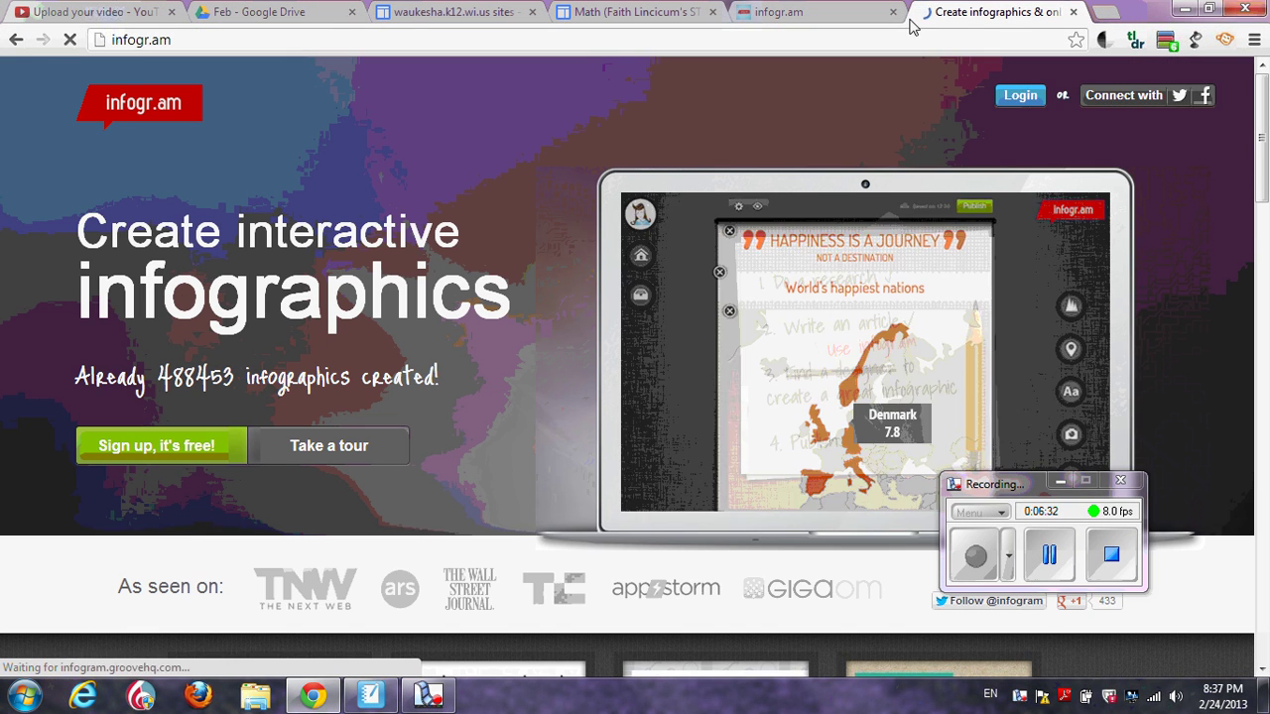
left_click(1075, 11)
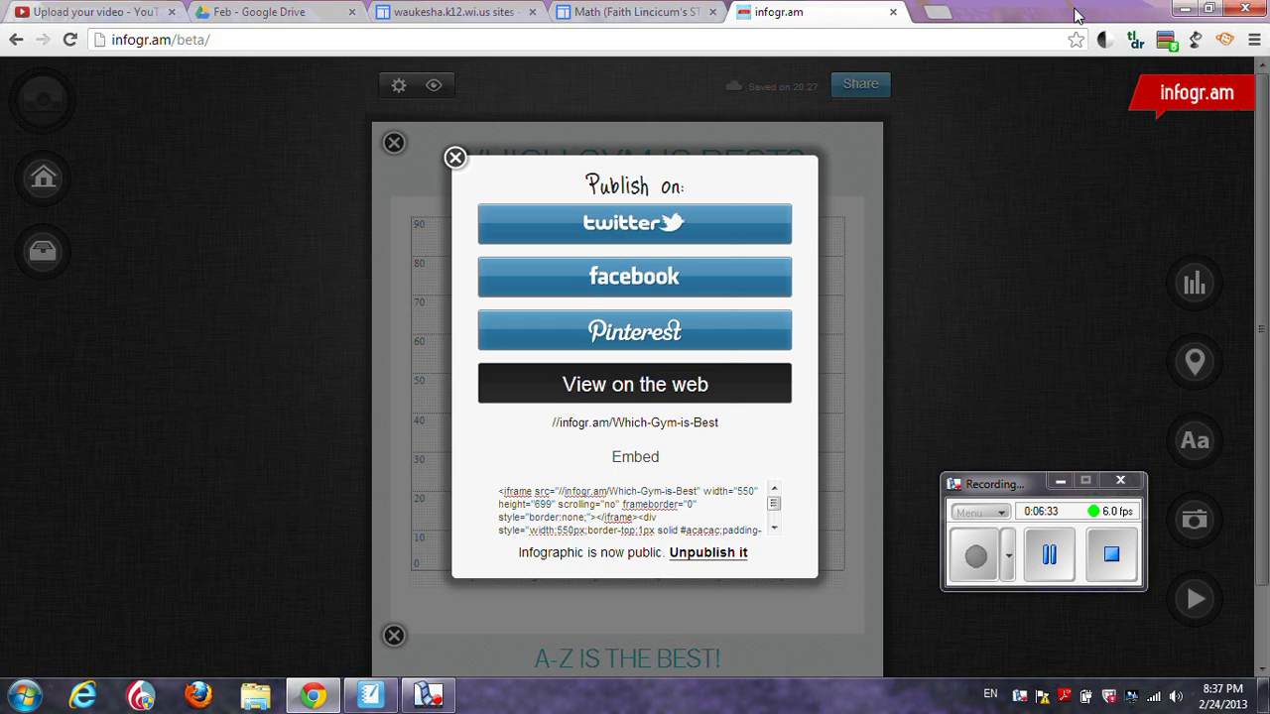
left_click(893, 12)
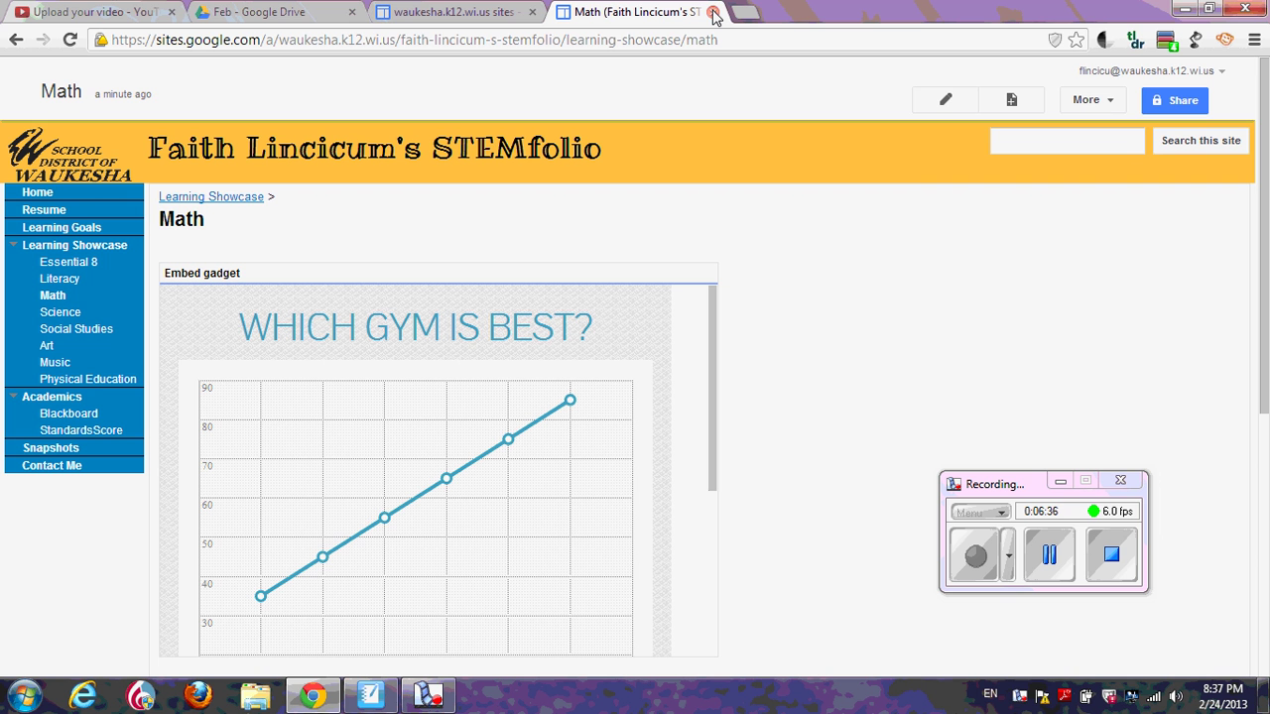